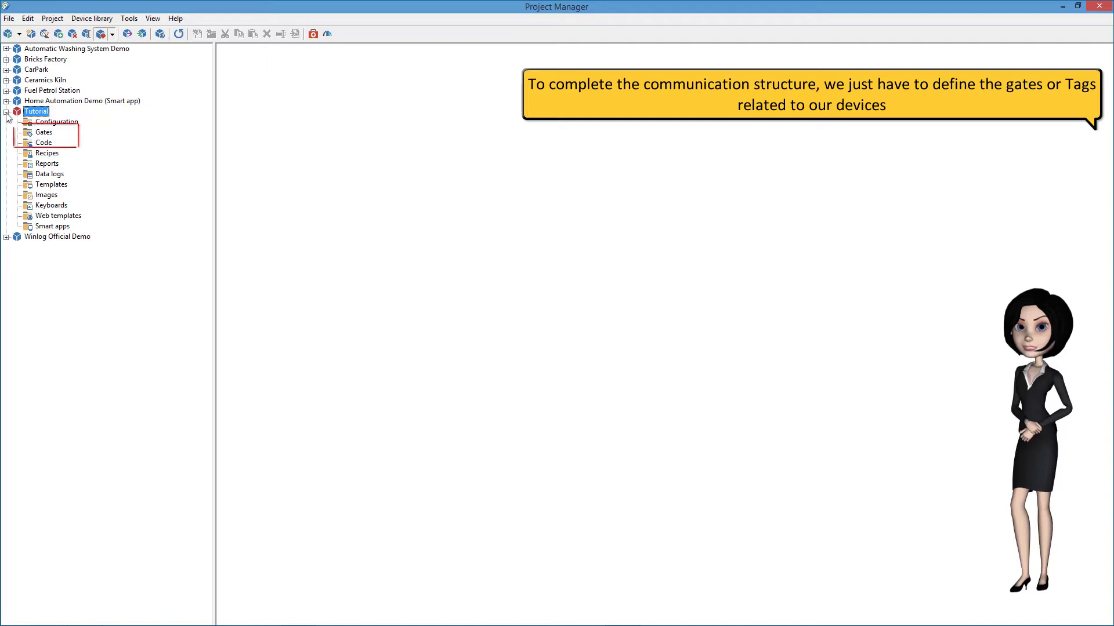
Open the numeric gates table of the Tutorial project
left_click(44, 132)
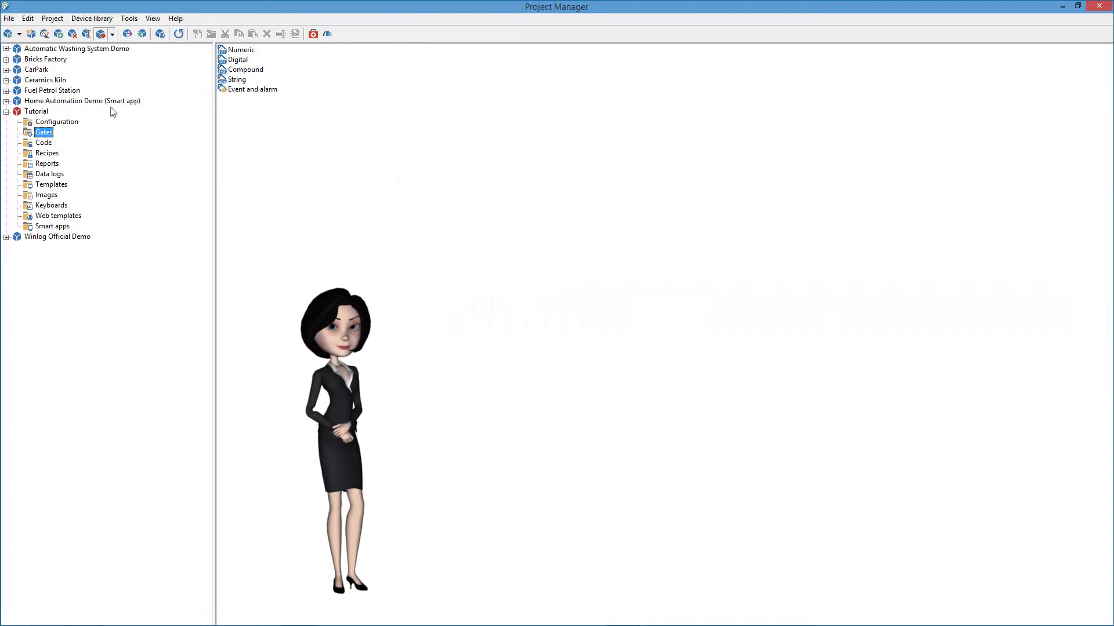
left_click(251, 52)
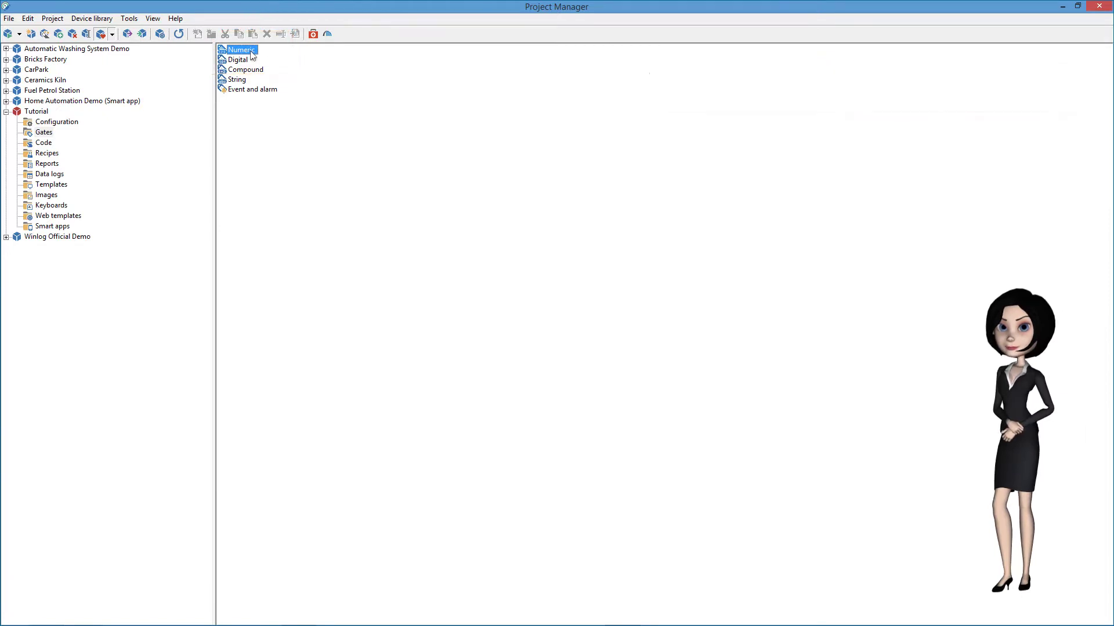
double_click(251, 51)
left_click(244, 60)
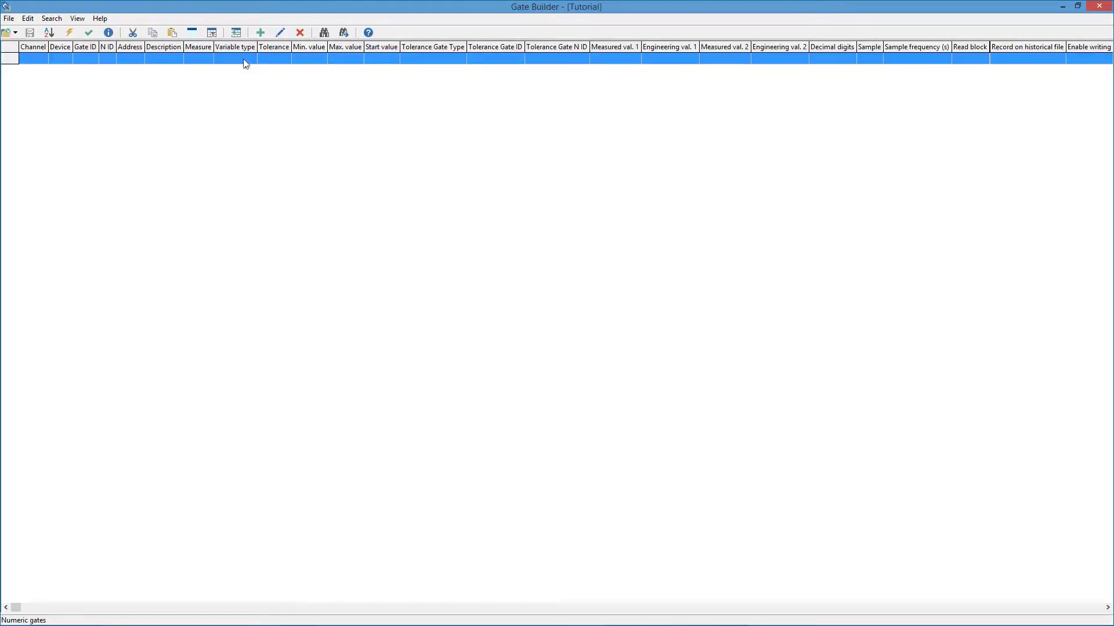
Add a numeric gate with ID Temperature, N ID 1, description "temperature value read in tenths of a degree" and historical recording enabled
double_click(246, 61)
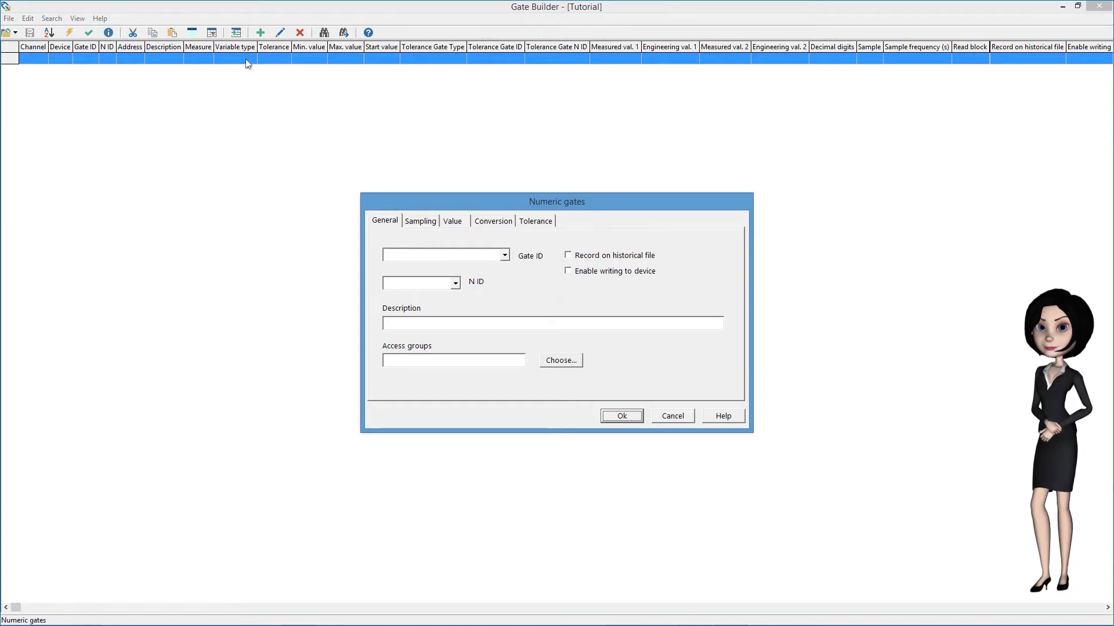
left_click(485, 257)
type("Temperature")
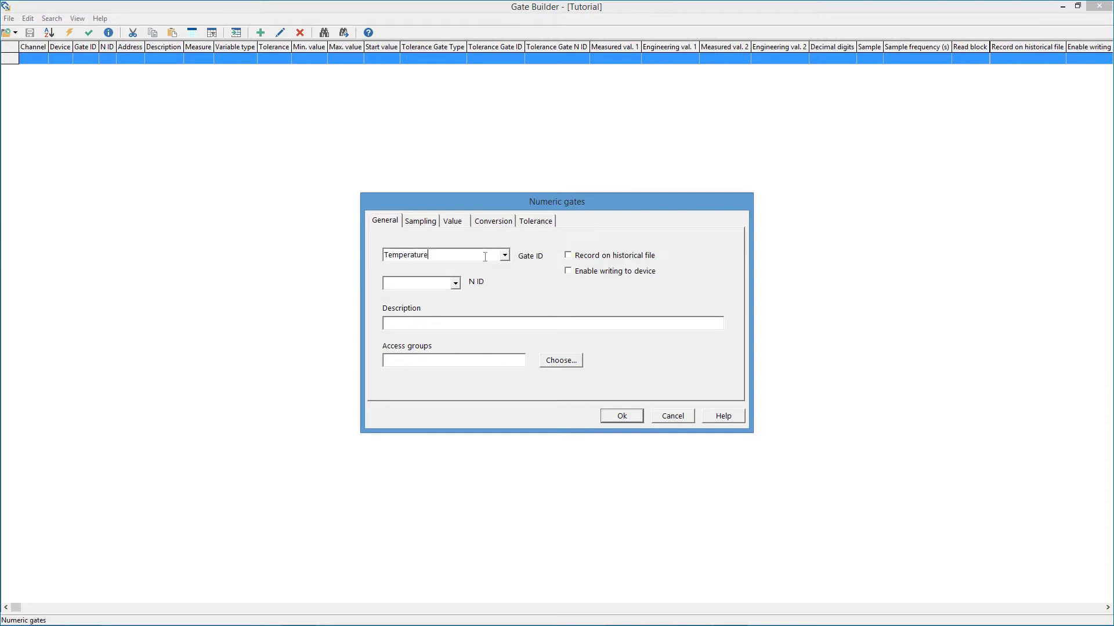
left_click(434, 286)
type("1")
type("temperature value read in tenths of a degree")
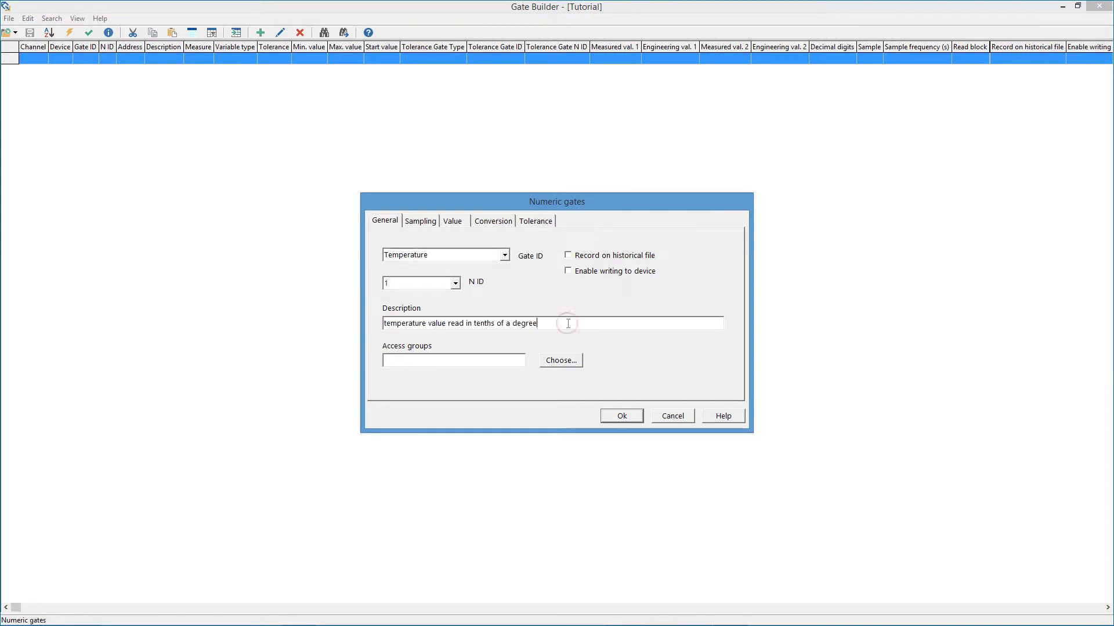
left_click(569, 256)
Assign the Temperature gate's sampling to channel 1 and device 1
left_click(432, 223)
left_click(448, 255)
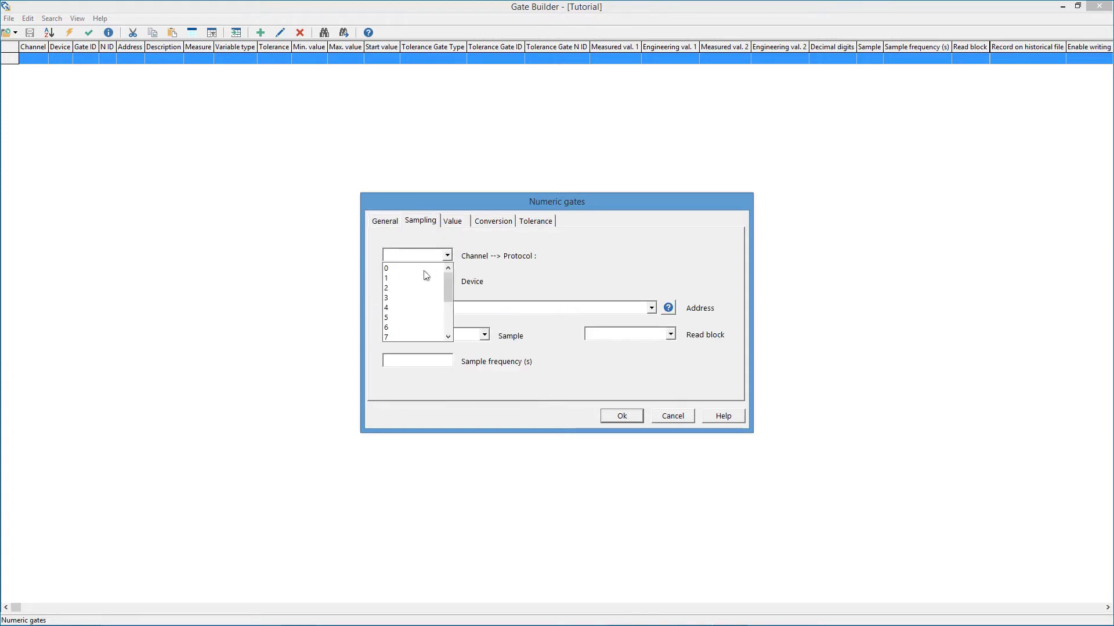
left_click(413, 266)
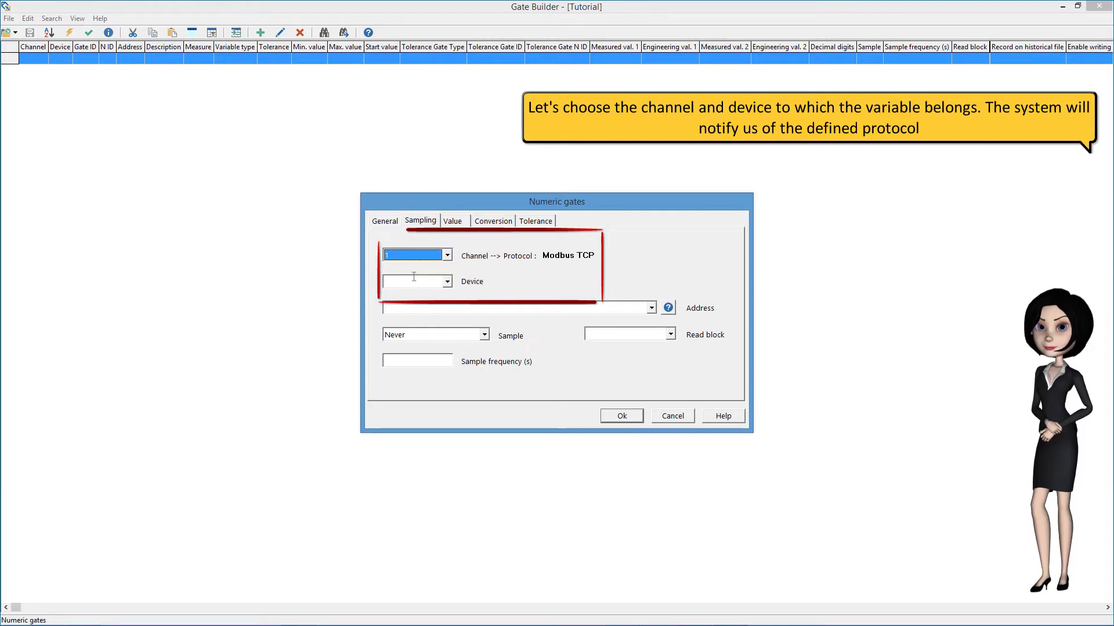
left_click(447, 282)
left_click(421, 309)
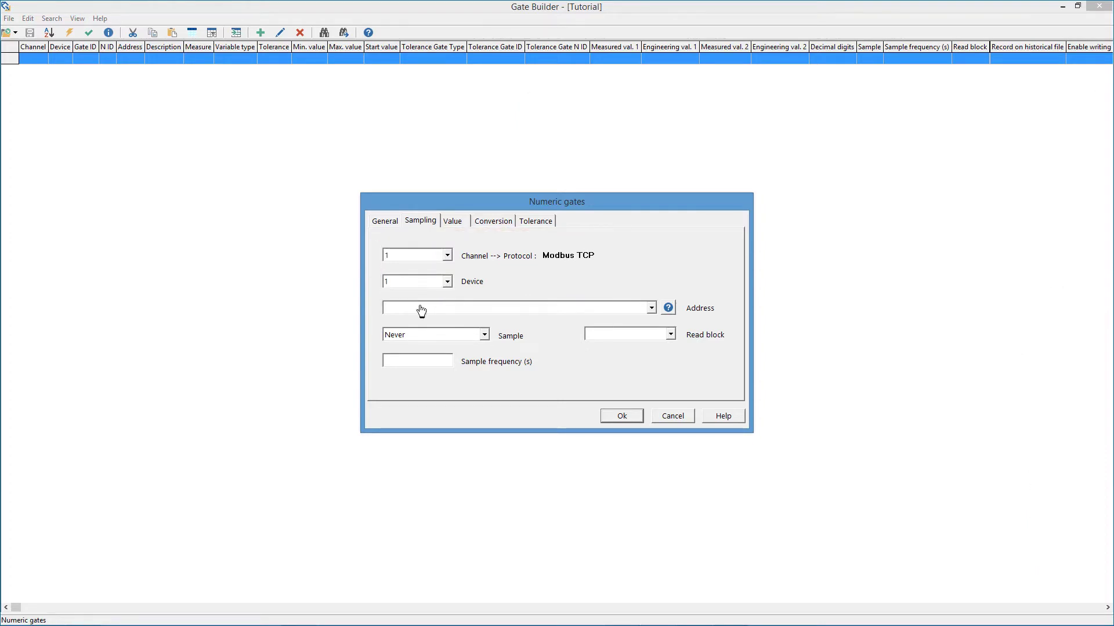
Consult the driver guide on the Modbus numeric gate address format and register types
left_click(669, 308)
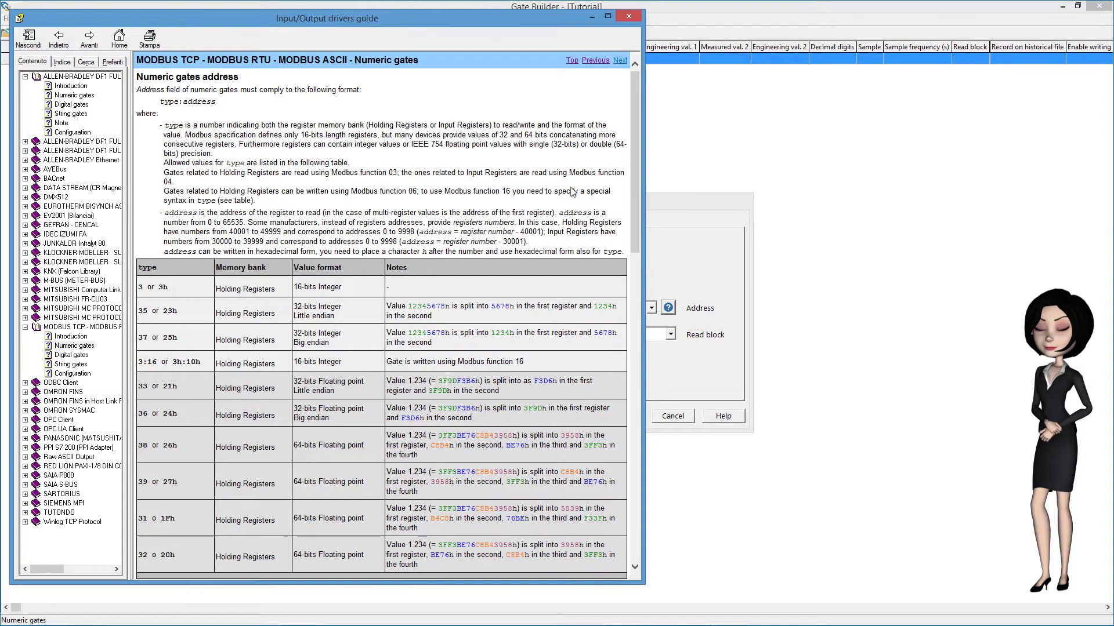
left_click_drag(635, 72, 636, 188)
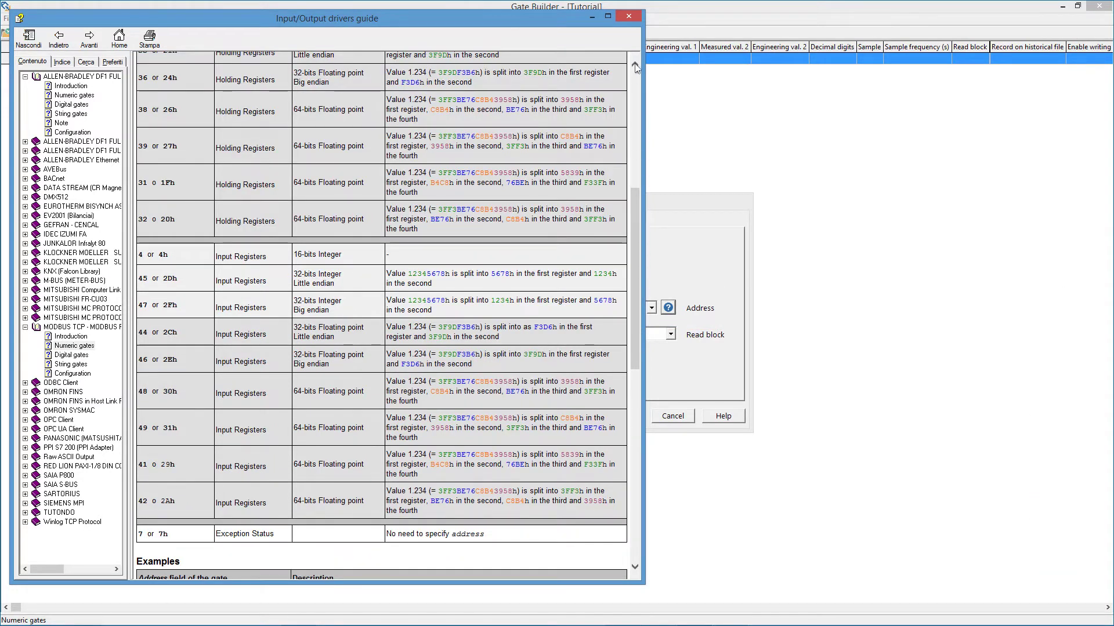
left_click(635, 16)
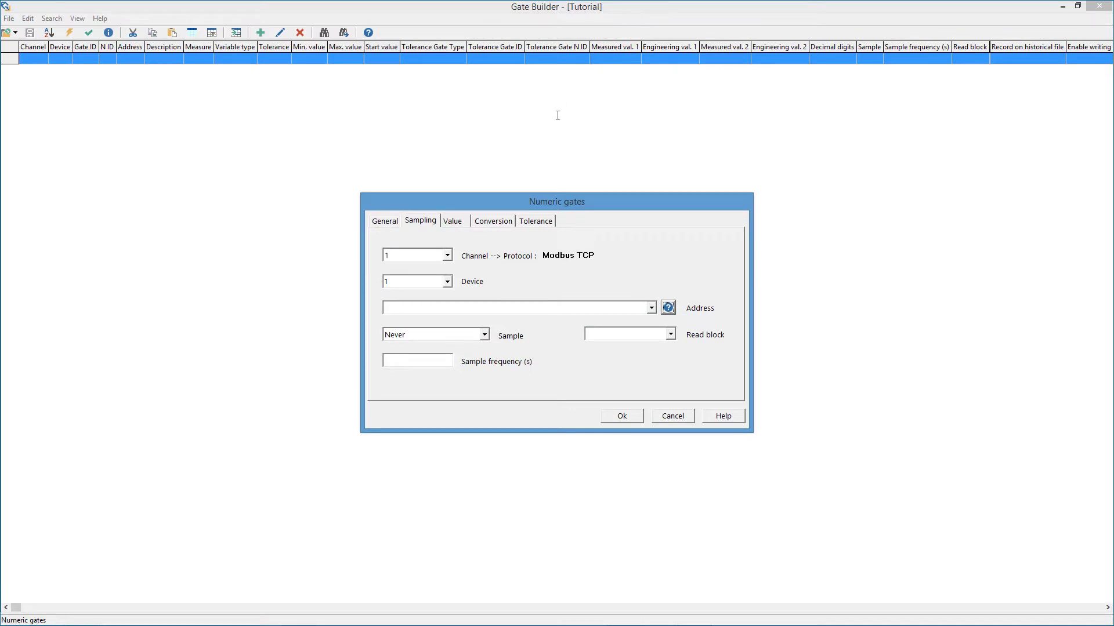
Set the Temperature gate's address to 3:0 and sample it Always with a sample frequency of 1 s
left_click(409, 308)
type("3:0")
left_click(485, 335)
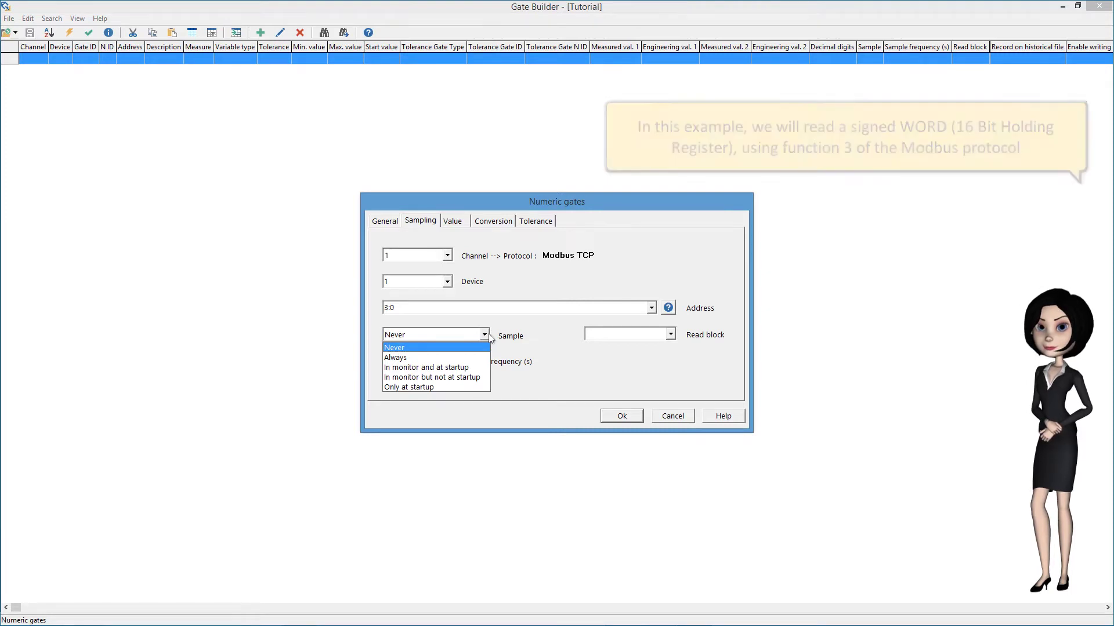
left_click(478, 359)
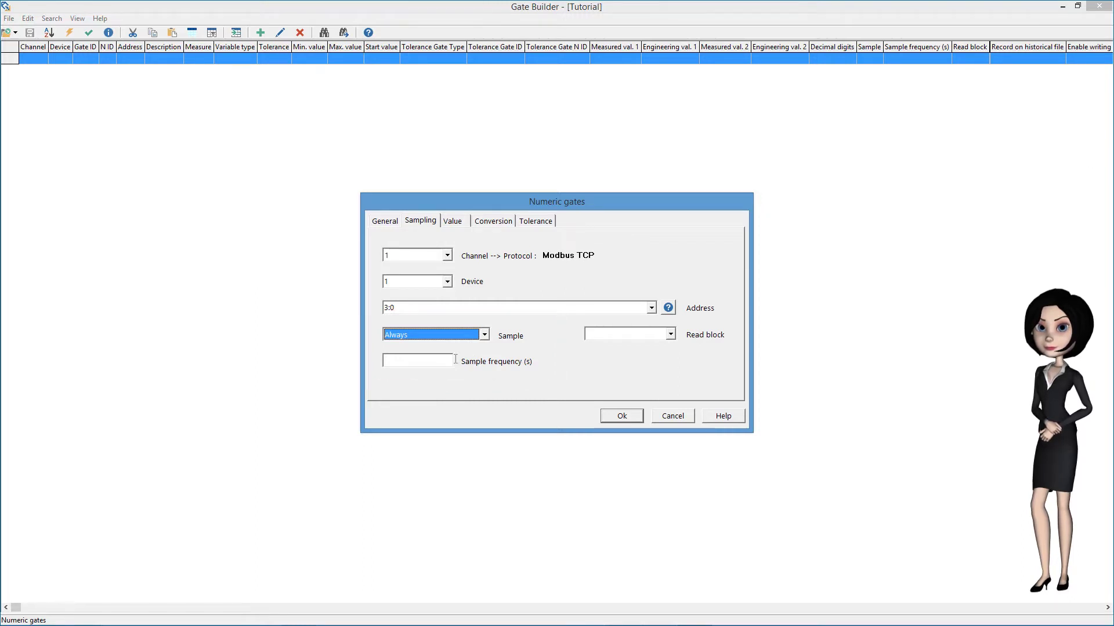
left_click(437, 362)
type("1")
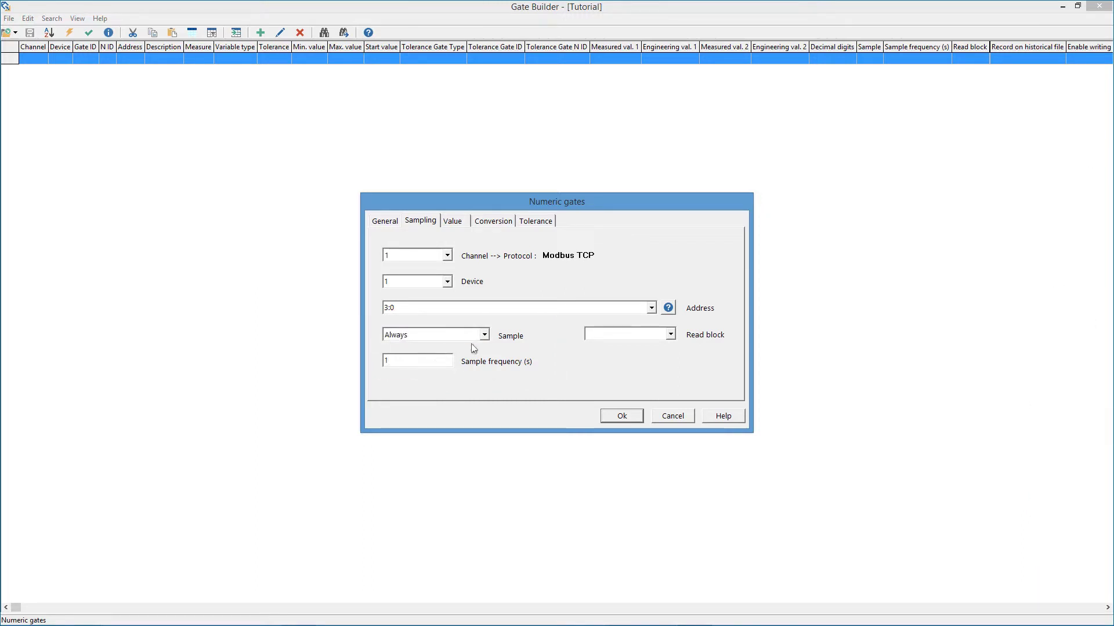
Convert measured values 0 and 10 to engineering values 0 and 1, leave the tolerance blank and save the Temperature gate
left_click(458, 224)
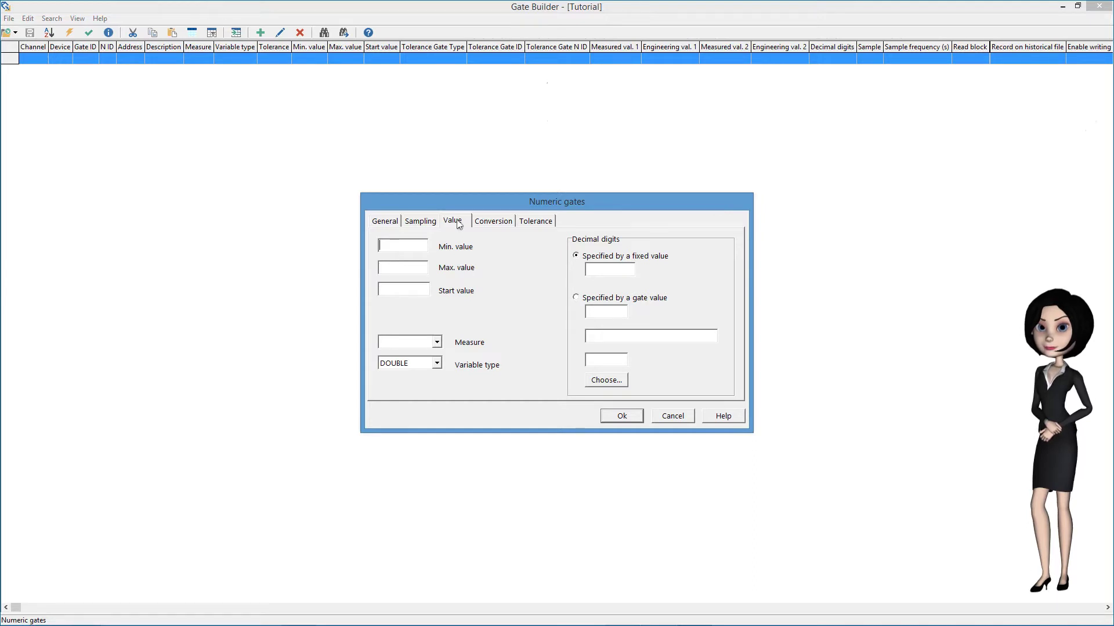
left_click(502, 224)
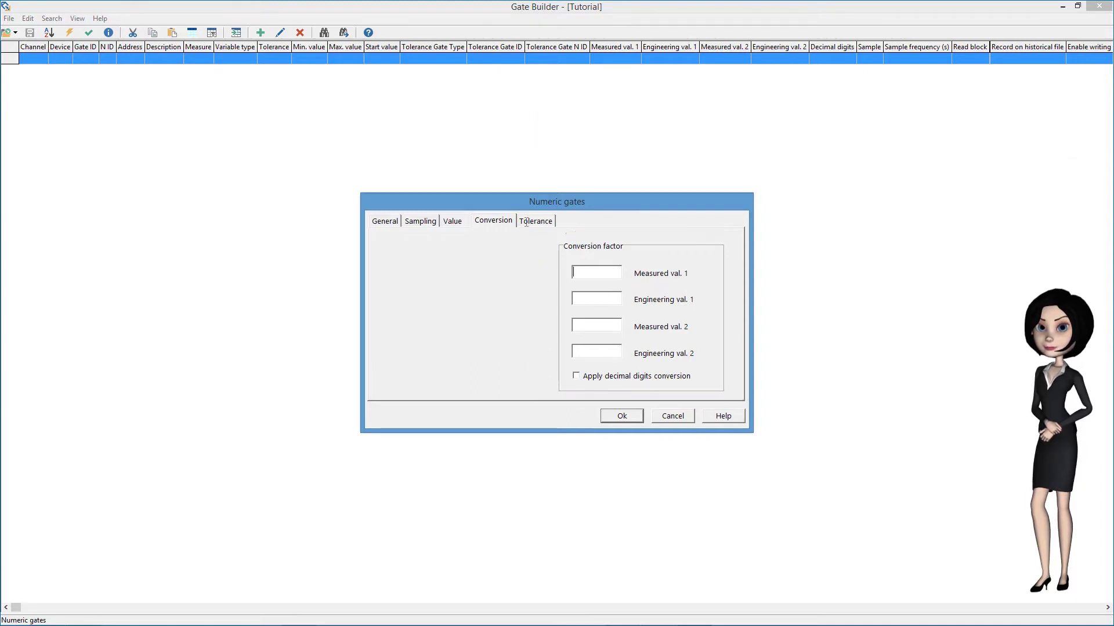
type("0")
left_click(587, 294)
type("0")
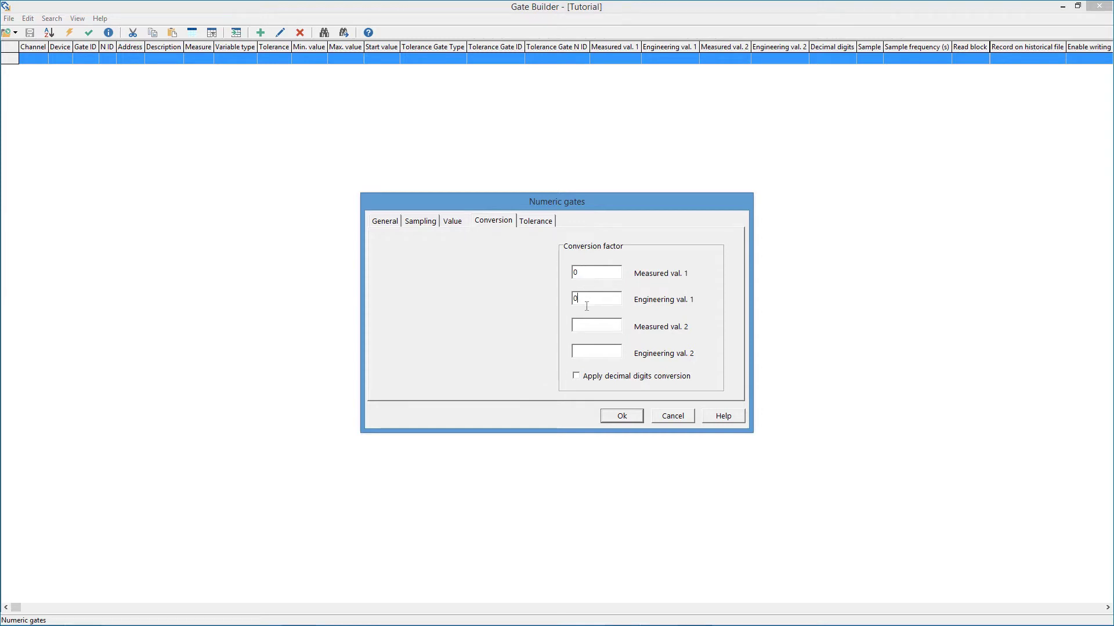
type("10")
left_click(594, 347)
type("1")
left_click(545, 224)
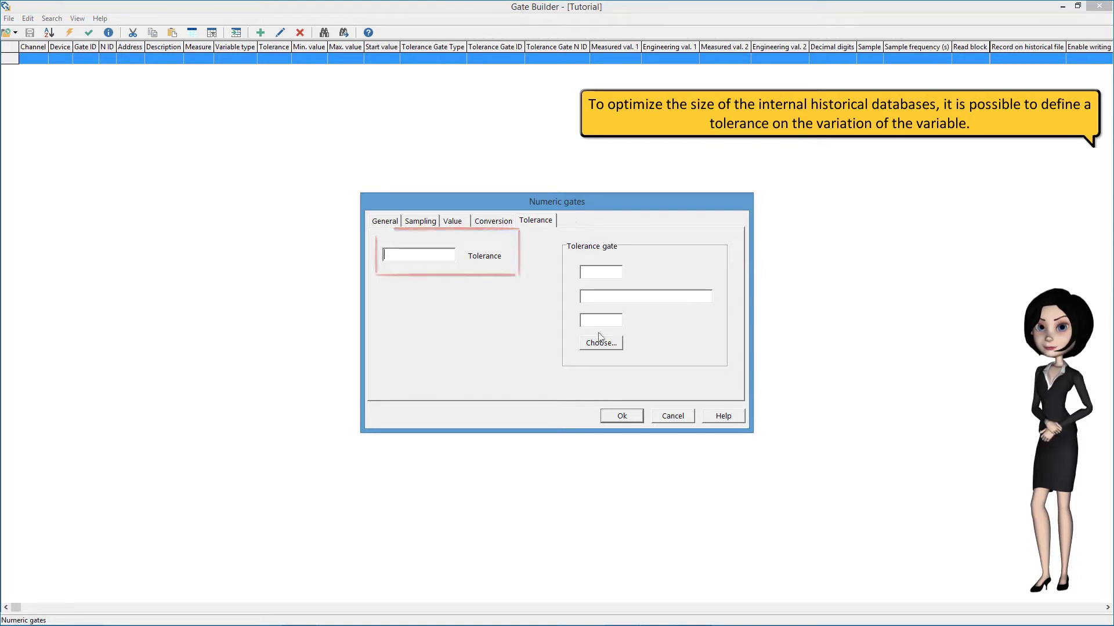
left_click(620, 416)
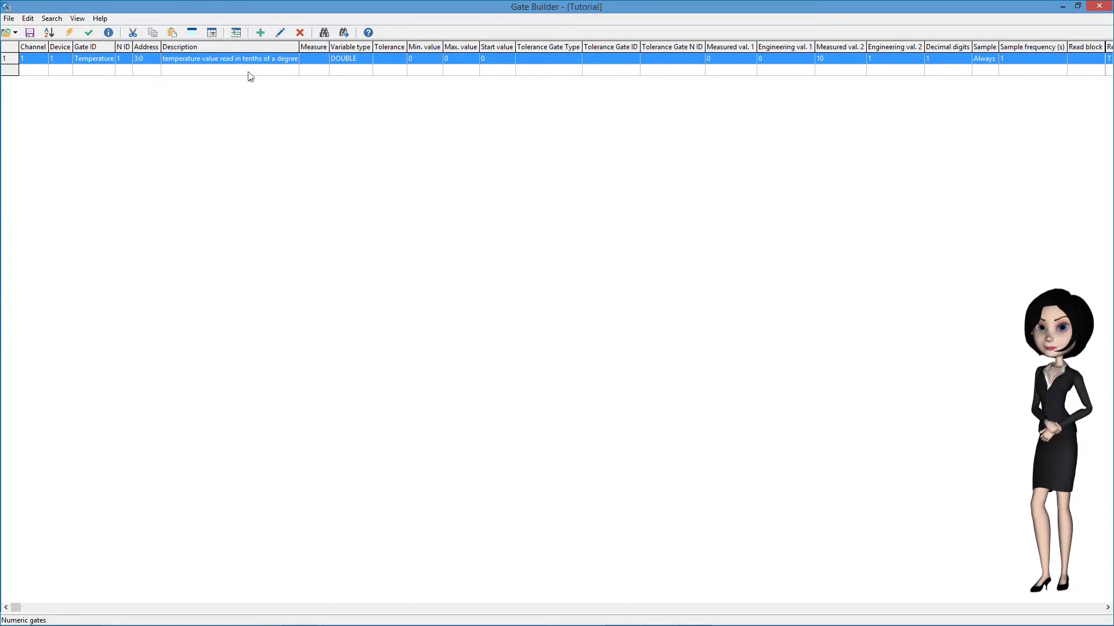
Add a numeric gate with ID Setpoint and N ID 1, enabling historical recording and writing to the device
double_click(193, 70)
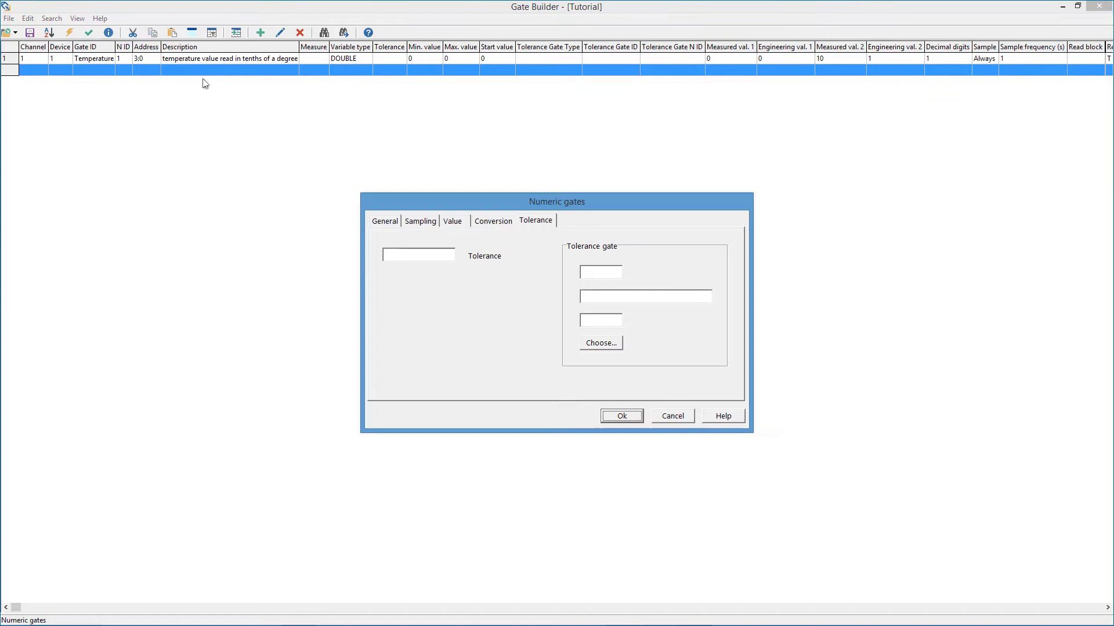
left_click(385, 221)
left_click(405, 251)
type("Setpoint")
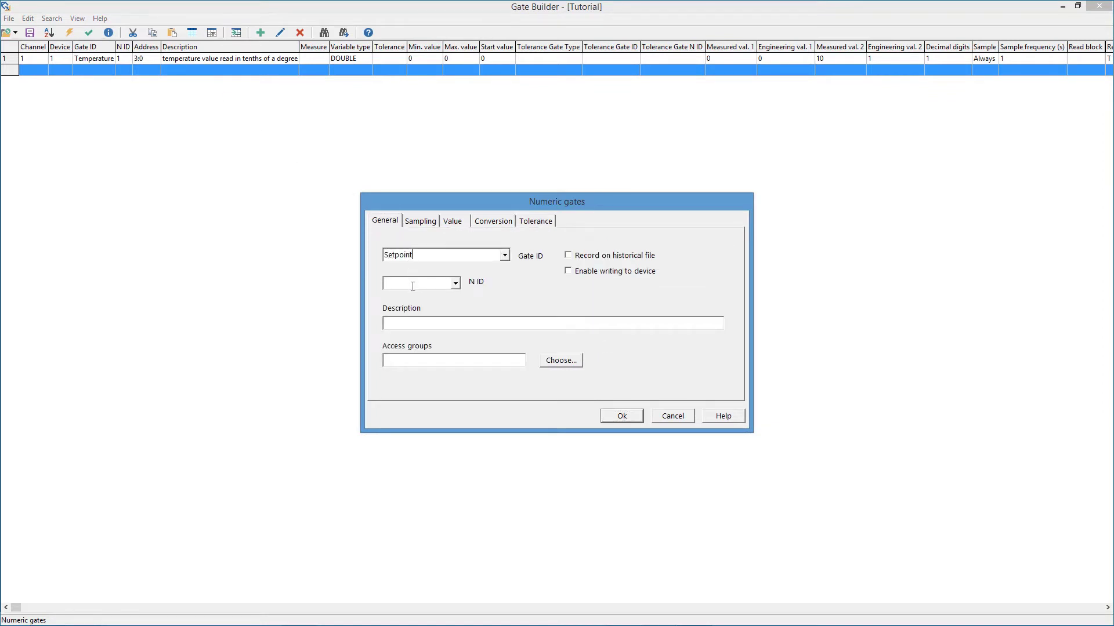
left_click(411, 323)
left_click(568, 256)
left_click(569, 271)
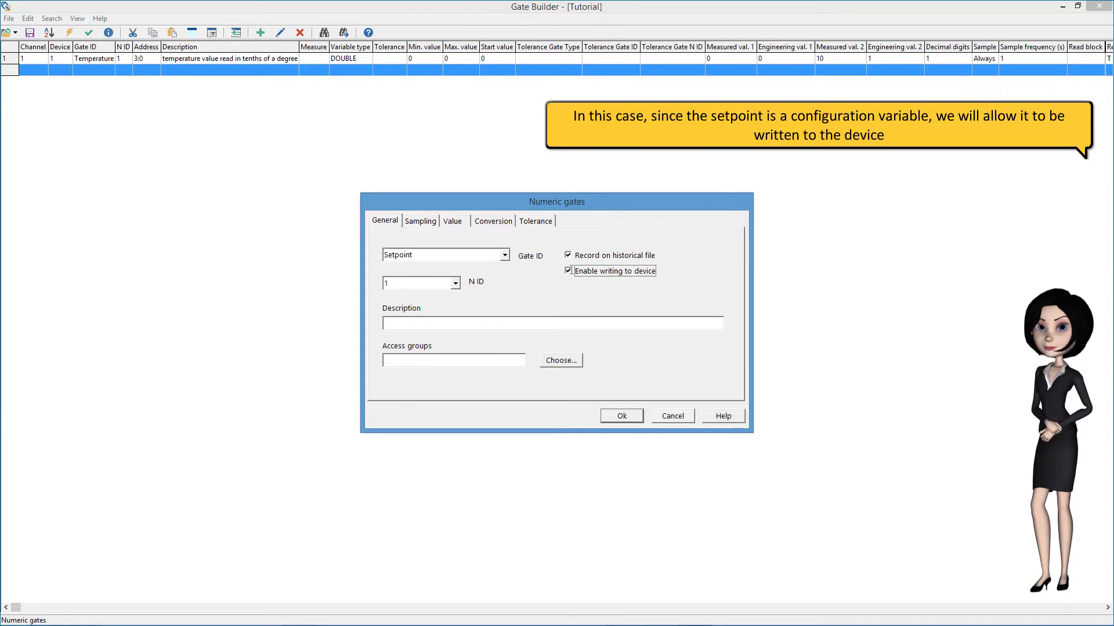
Describe the Setpoint gate as "temperature setpoint in tenths of a degree", sample address 3:1 Always every 1 s, convert 0/10 to 0/1 and save
left_click(529, 326)
type("temperature ")
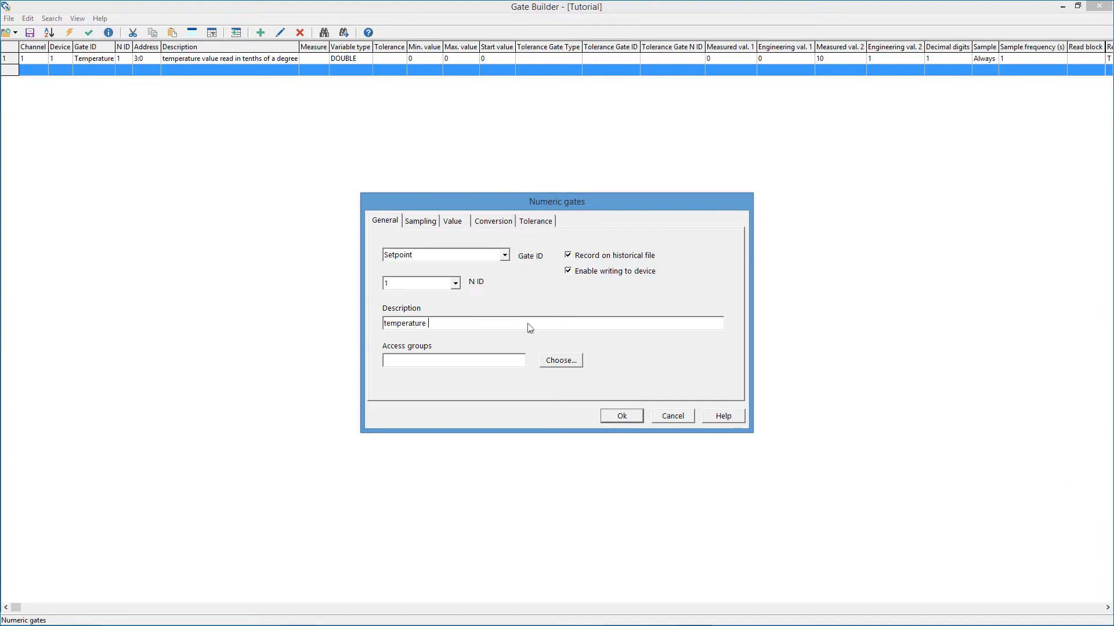
type("setpoint in tenths of a")
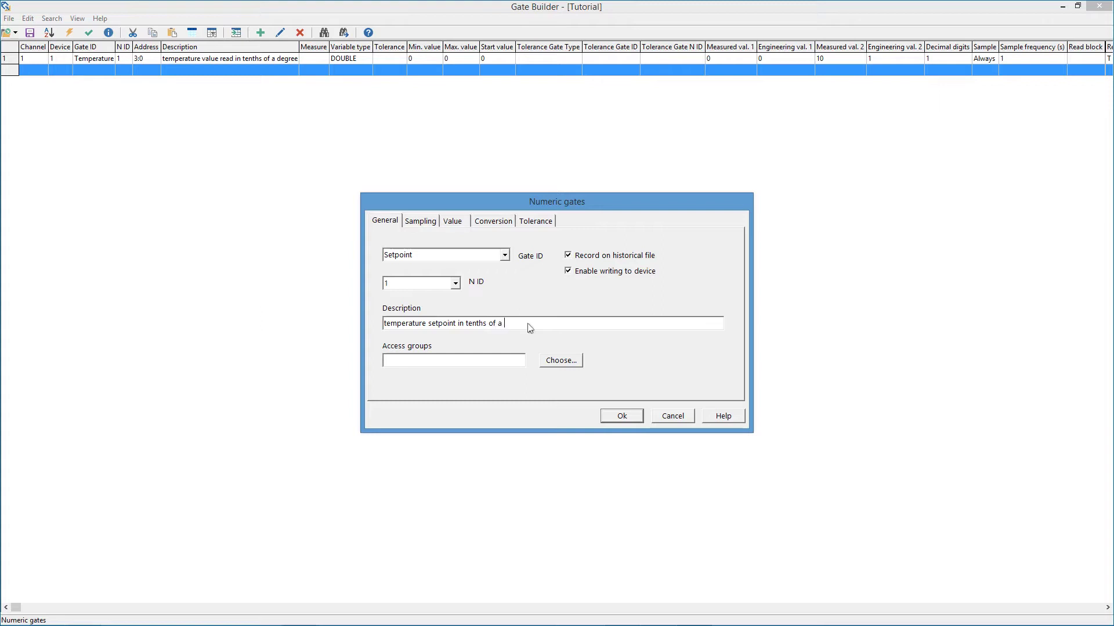
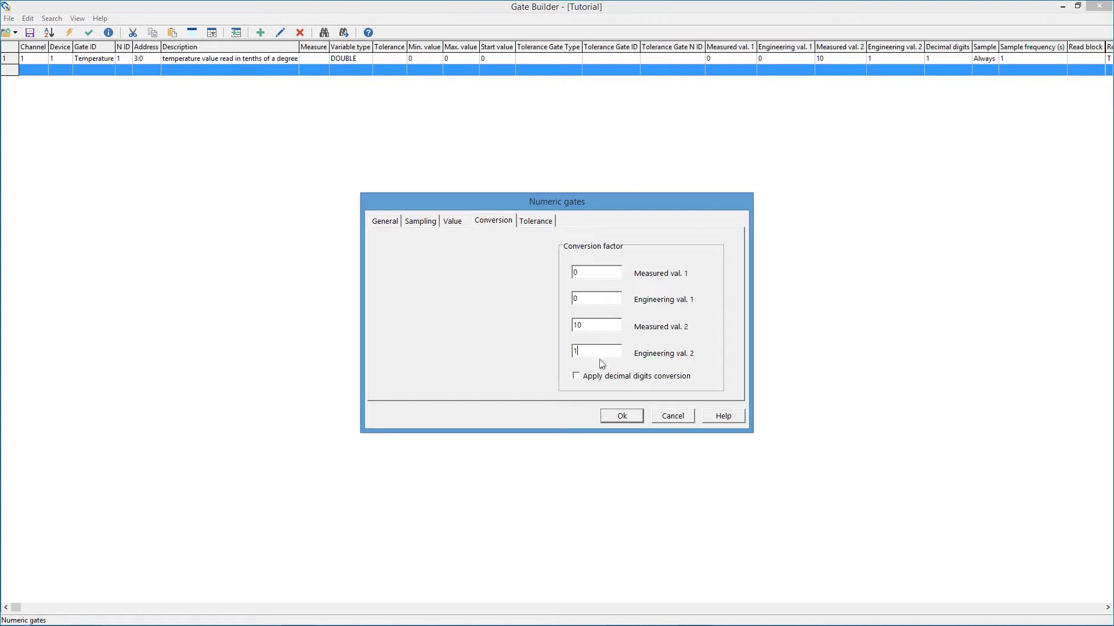
left_click(629, 415)
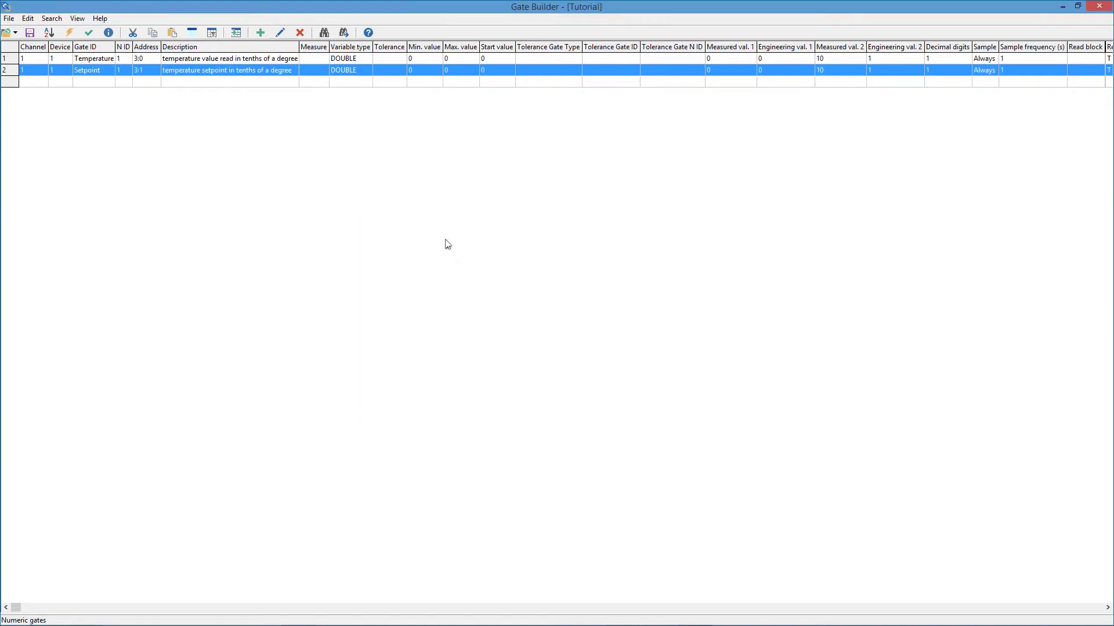
Add a numeric gate with ID Power and description "Power value in tenths of a percentage", enabling historical recording and writing to the device
double_click(279, 83)
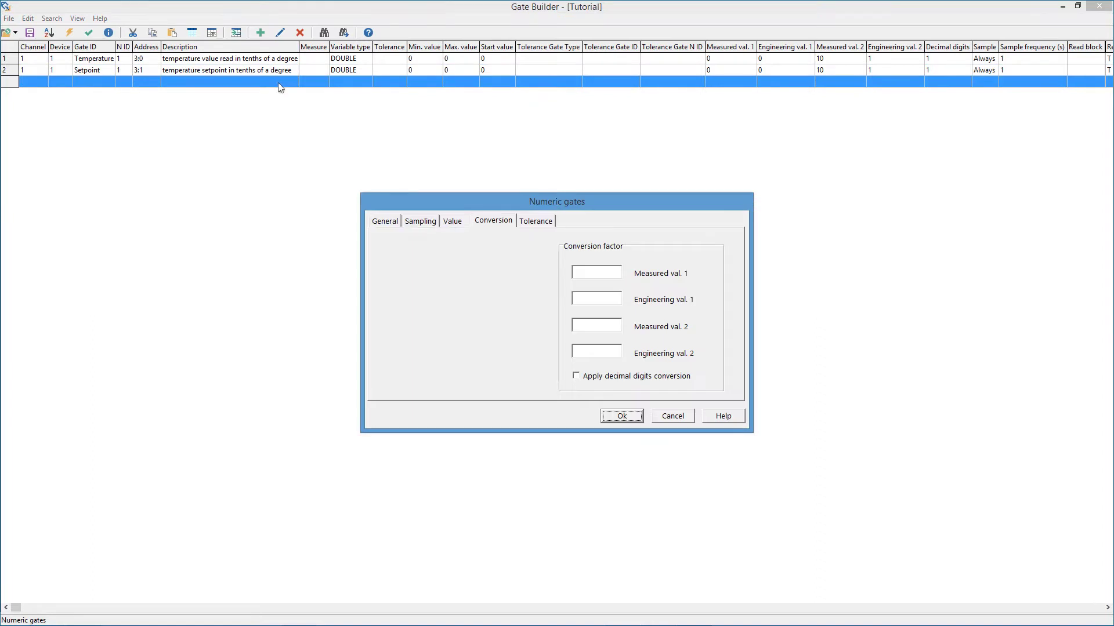
left_click(384, 220)
left_click(416, 254)
type("Po")
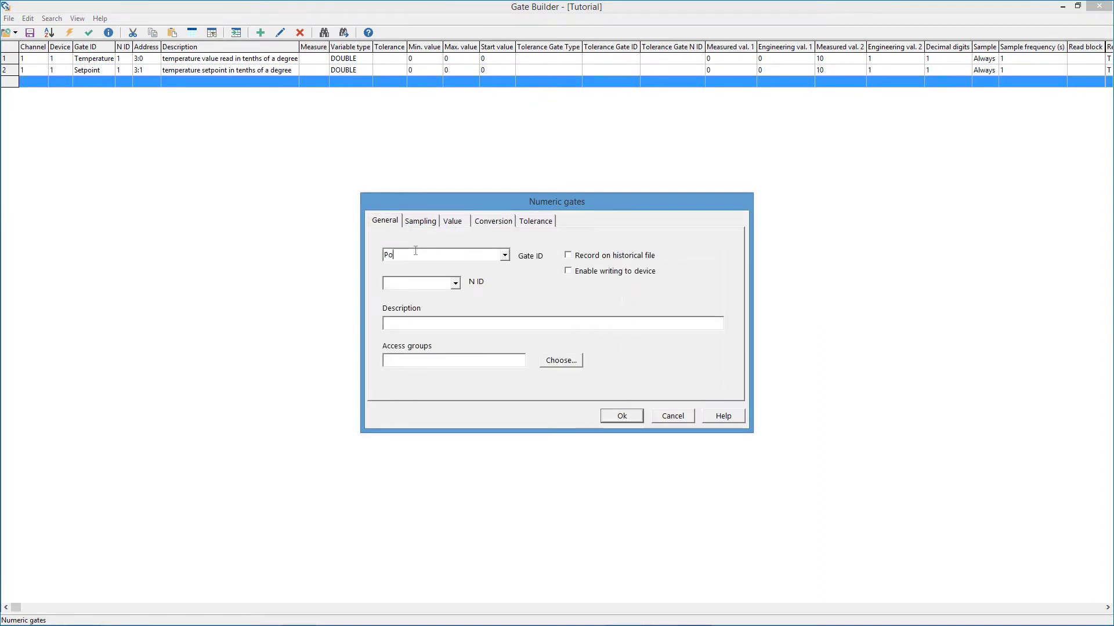
type("wet")
left_click(414, 282)
left_click(582, 258)
left_click(580, 271)
left_click(455, 322)
type("Power value in tenths of a percentage")
Set the Power gate's sampling to channel 1, device 1, address 3:2, Always, with a sample frequency of 1 s
left_click(421, 221)
left_click(448, 282)
left_click(421, 294)
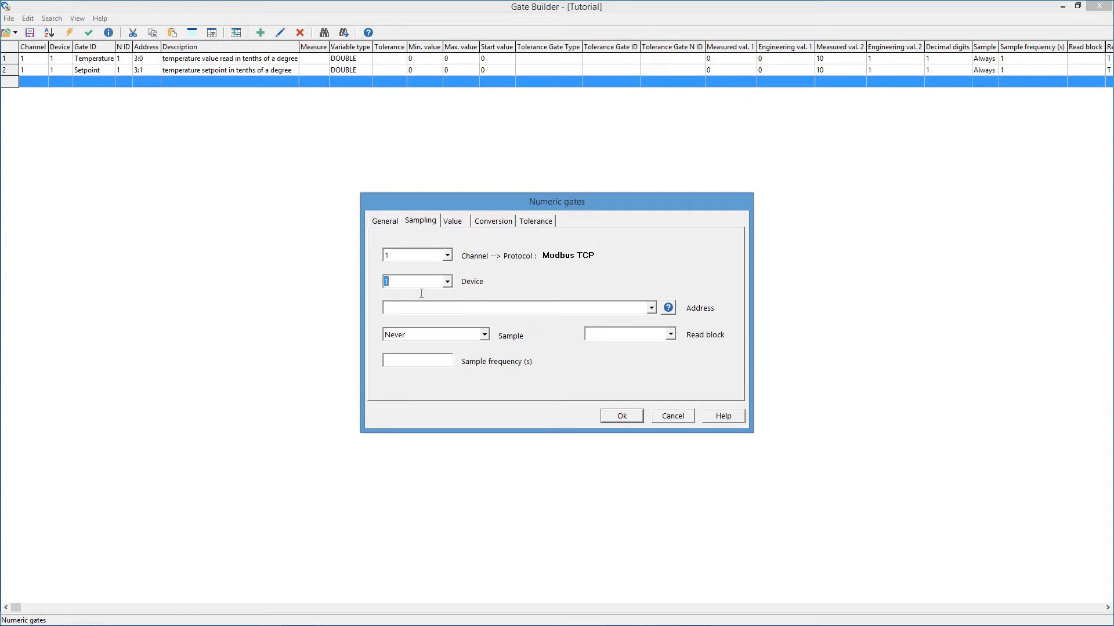
left_click(466, 308)
type("3:2")
left_click(436, 335)
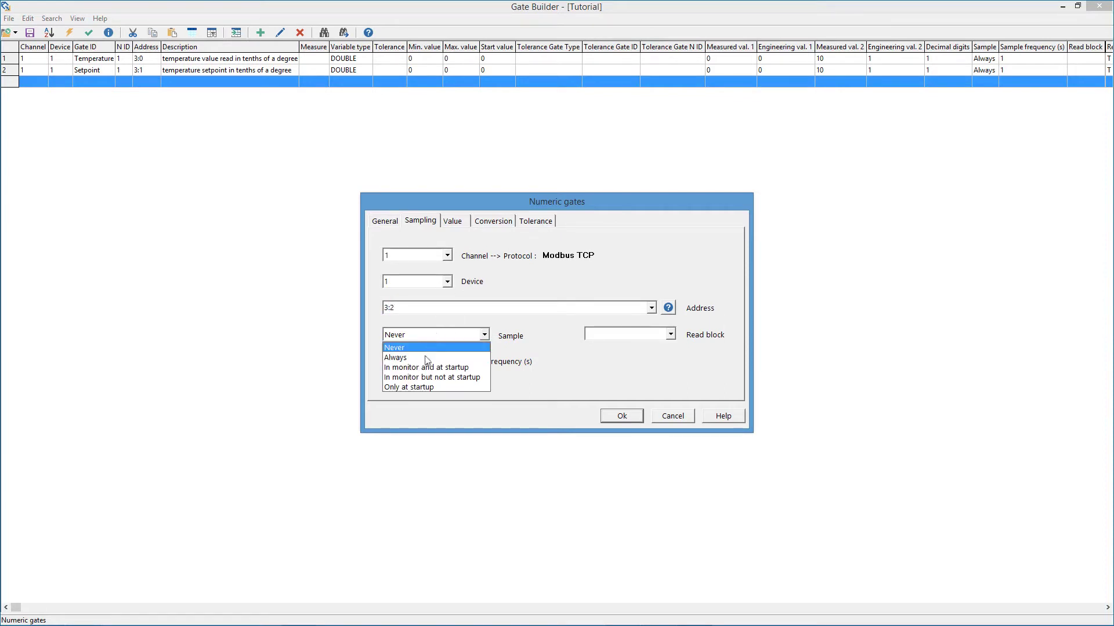
left_click(428, 360)
left_click(425, 360)
type("1")
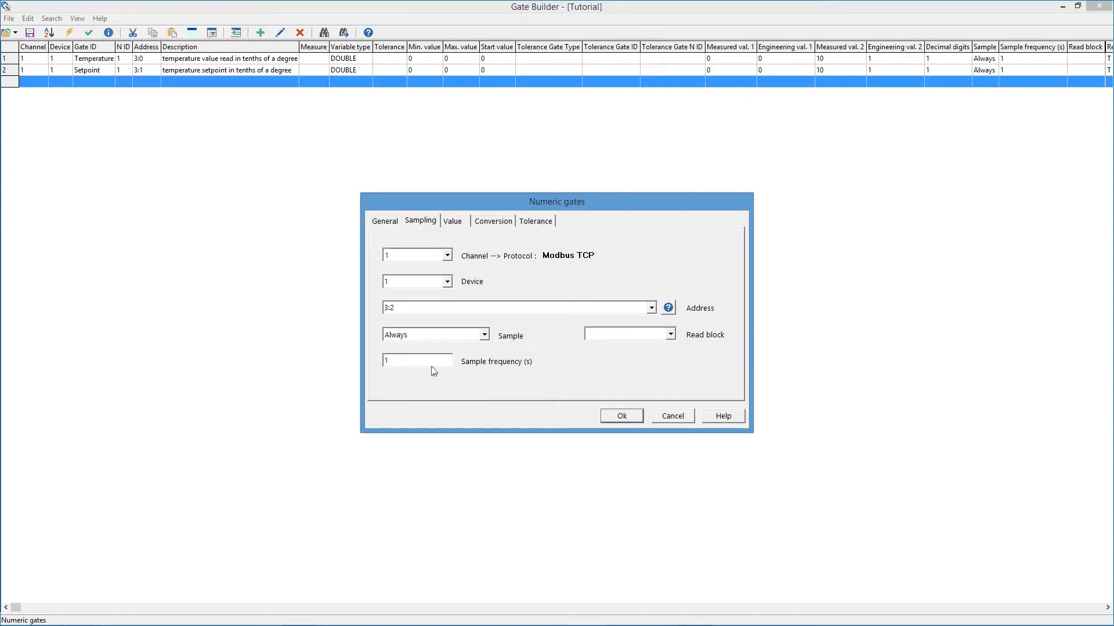
Convert the Power gate's measured values 0 and 10 to engineering values 0 and 1, and save the gate
left_click(493, 220)
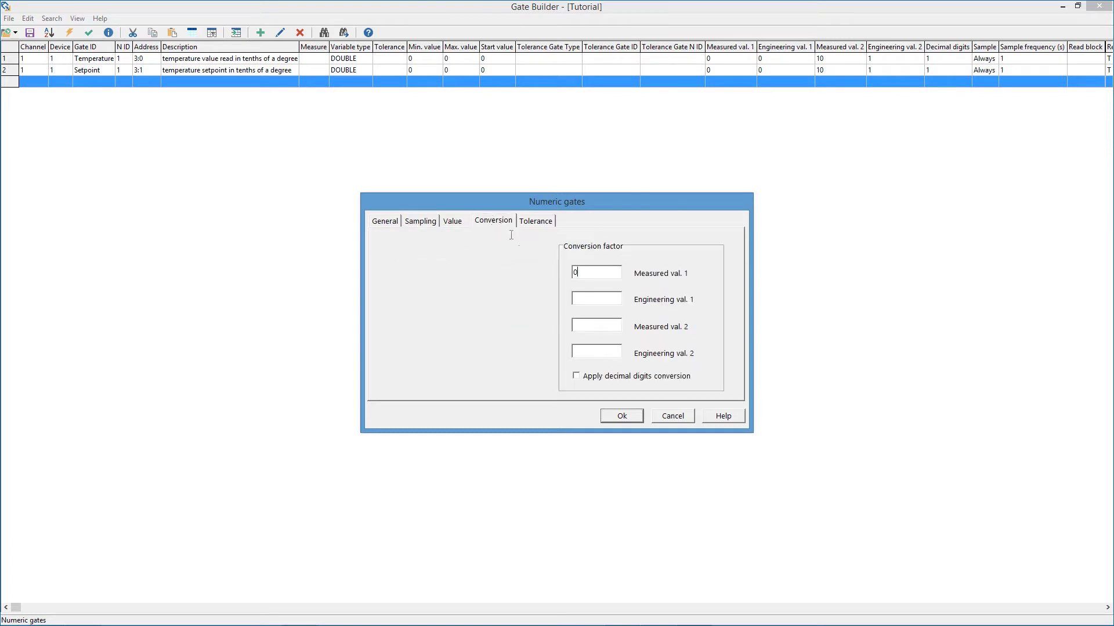
left_click(585, 324)
type("10")
left_click(592, 349)
type("1")
key("Return")
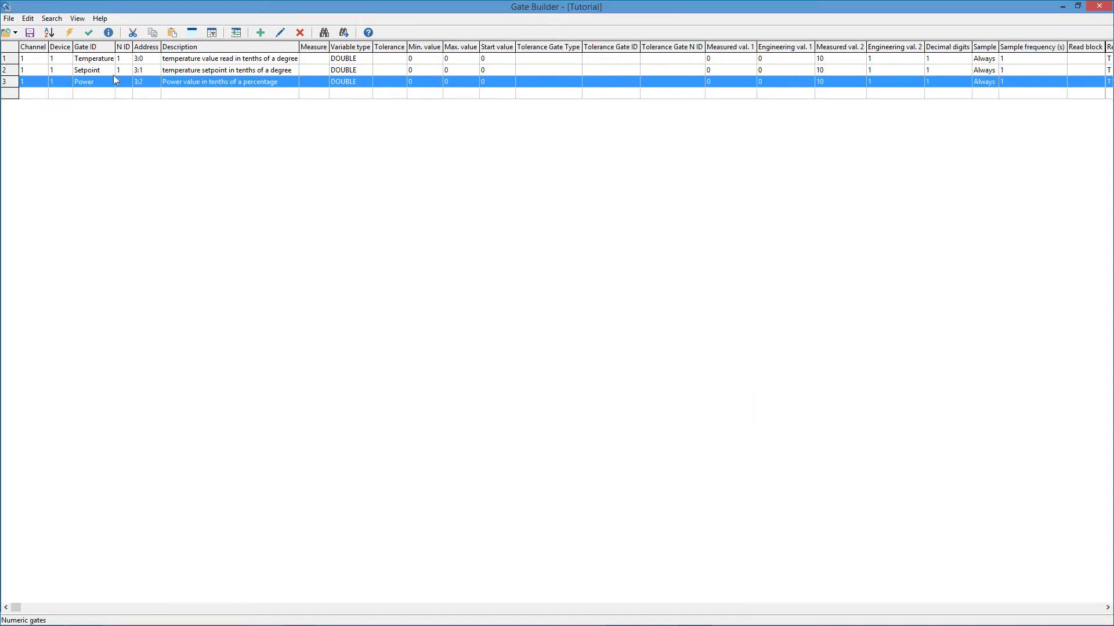
left_click(80, 59)
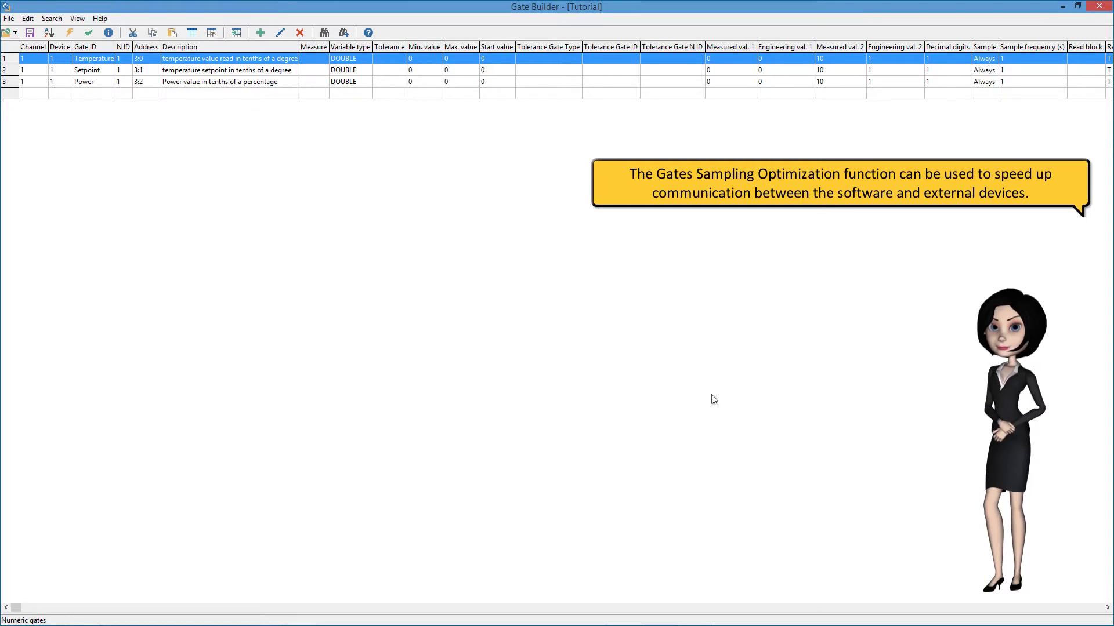
Run gates sampling optimization on the numeric gates, grouping the Modbus TCP channel's blocks at the maximum size supported by the communication protocol
left_click(9, 18)
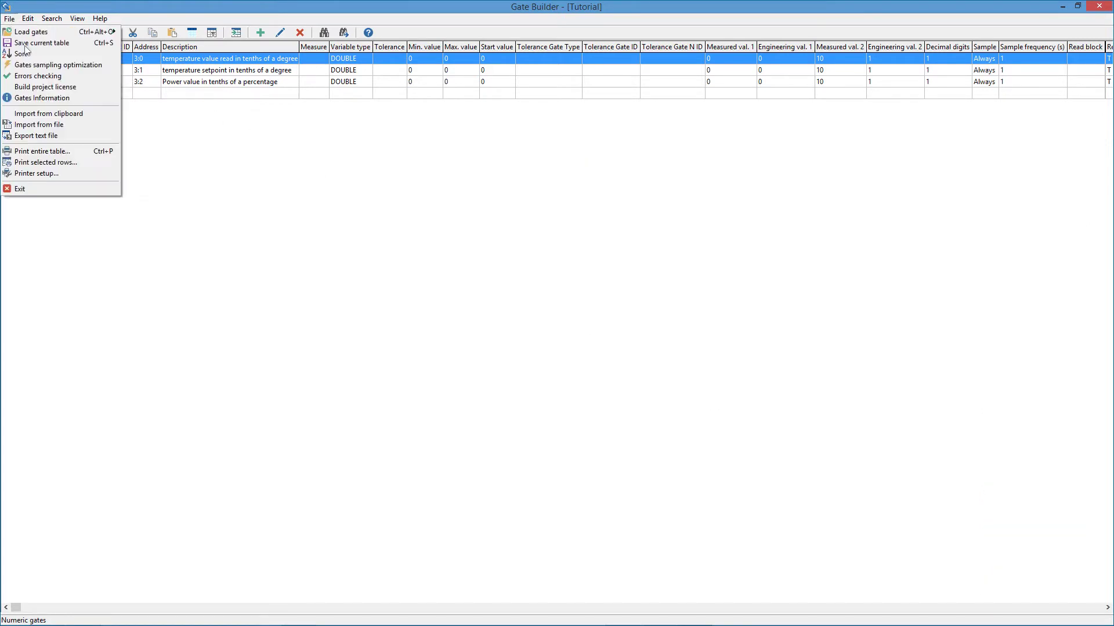
left_click(37, 65)
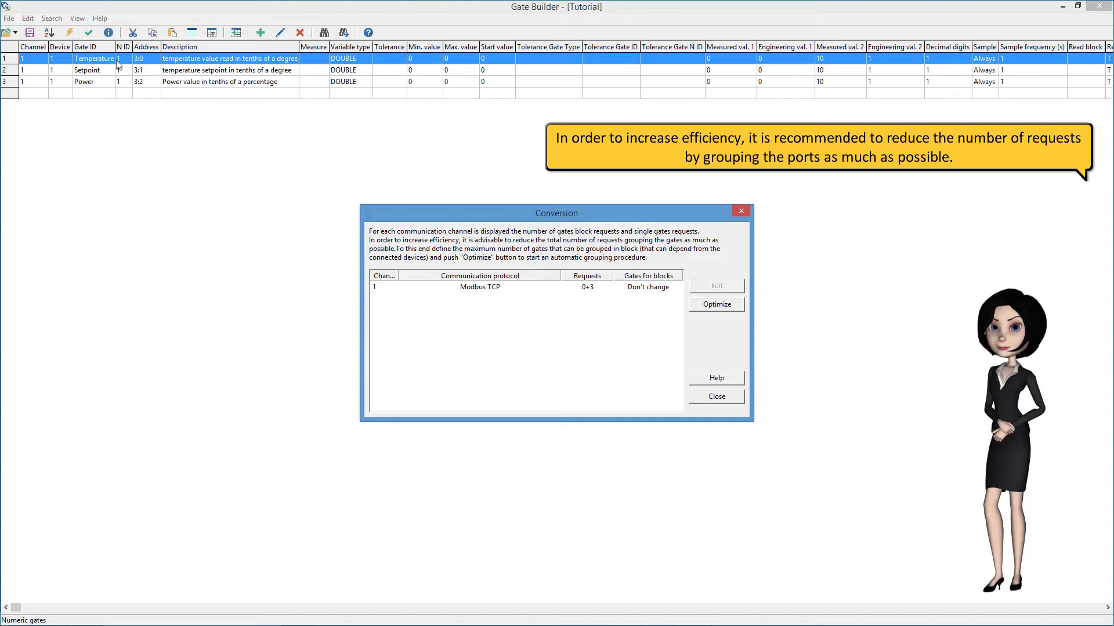
left_click(484, 288)
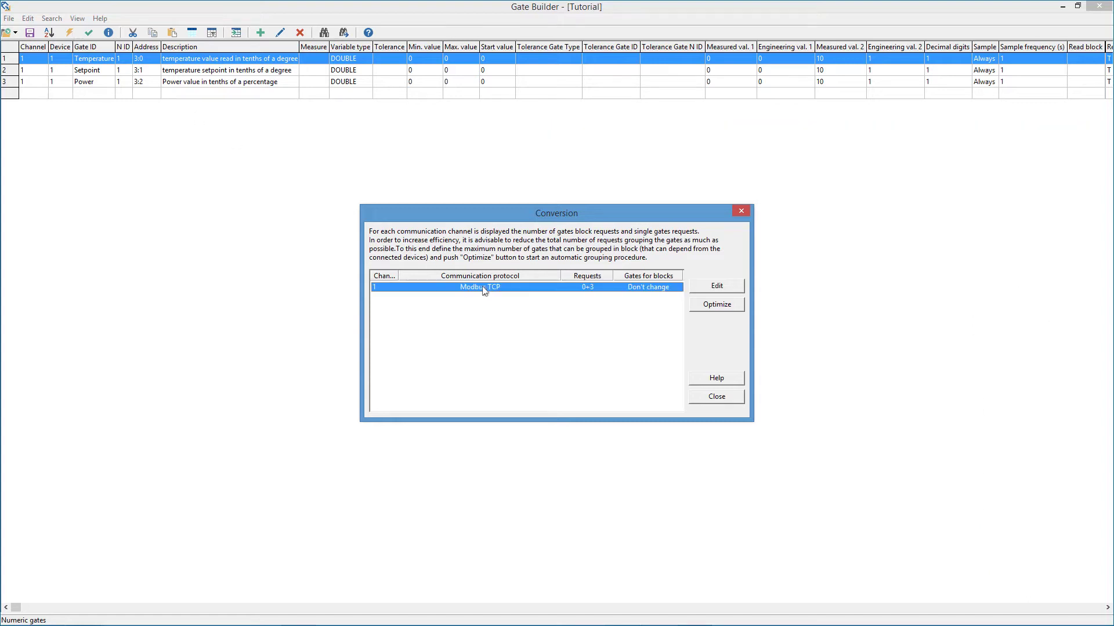
left_click(713, 290)
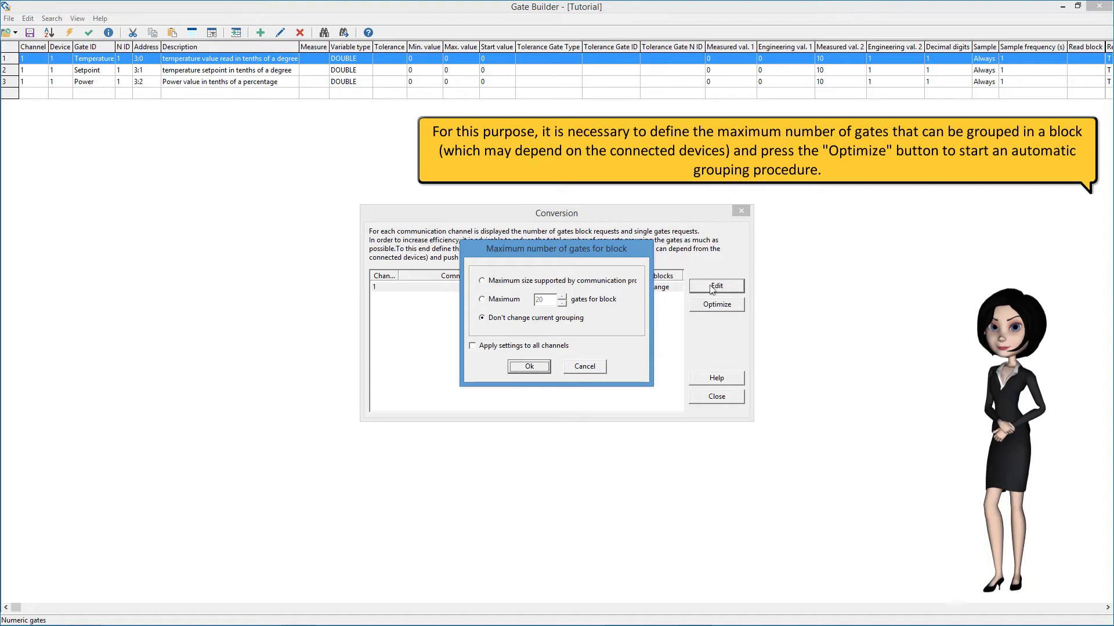
left_click(522, 282)
left_click(531, 367)
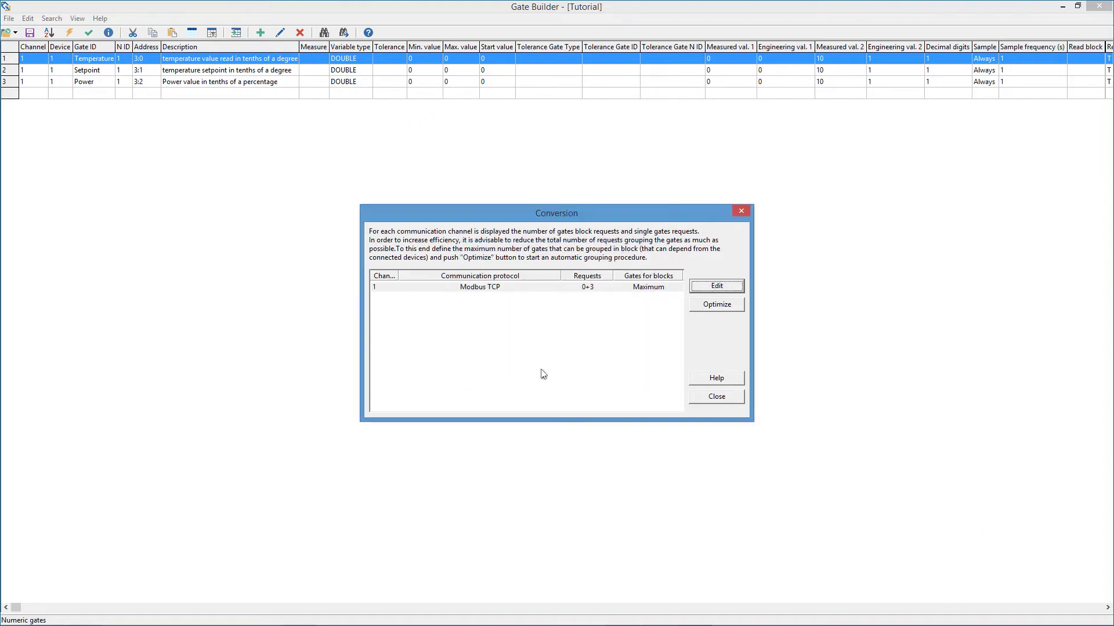
left_click(726, 313)
left_click(720, 397)
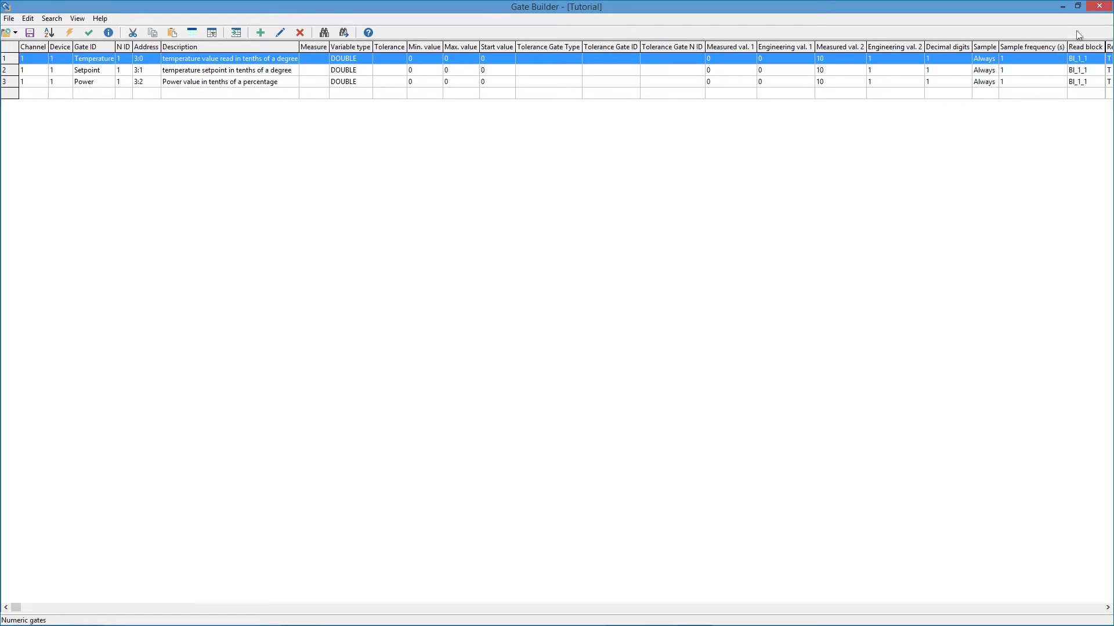
Close the numeric gate table saving its changes, and open the Tutorial project's digital gates
left_click(1100, 7)
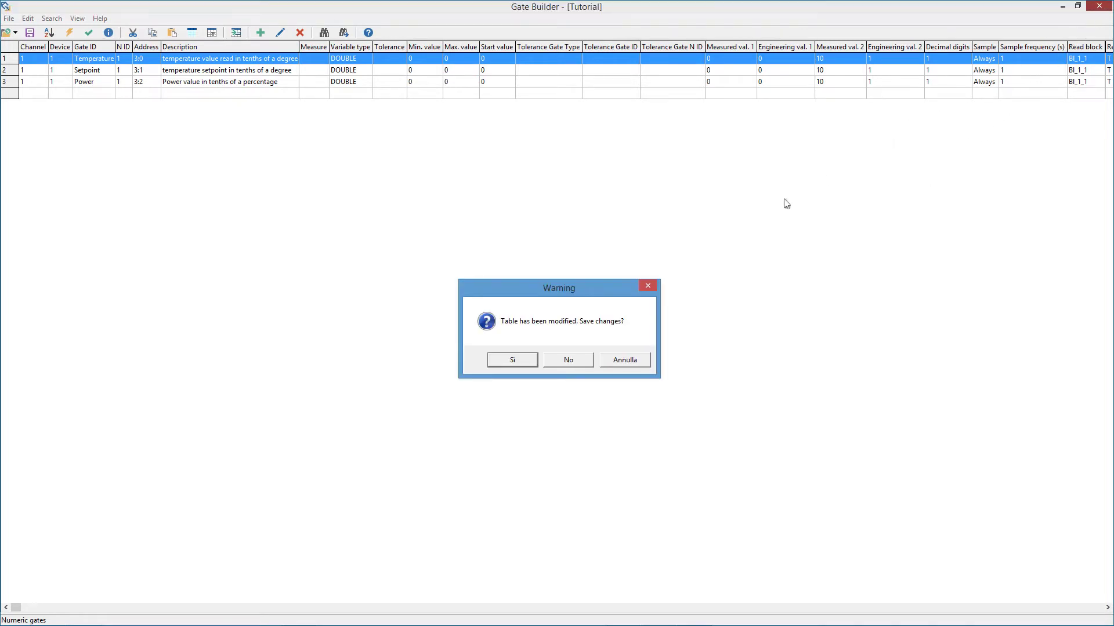
left_click(524, 360)
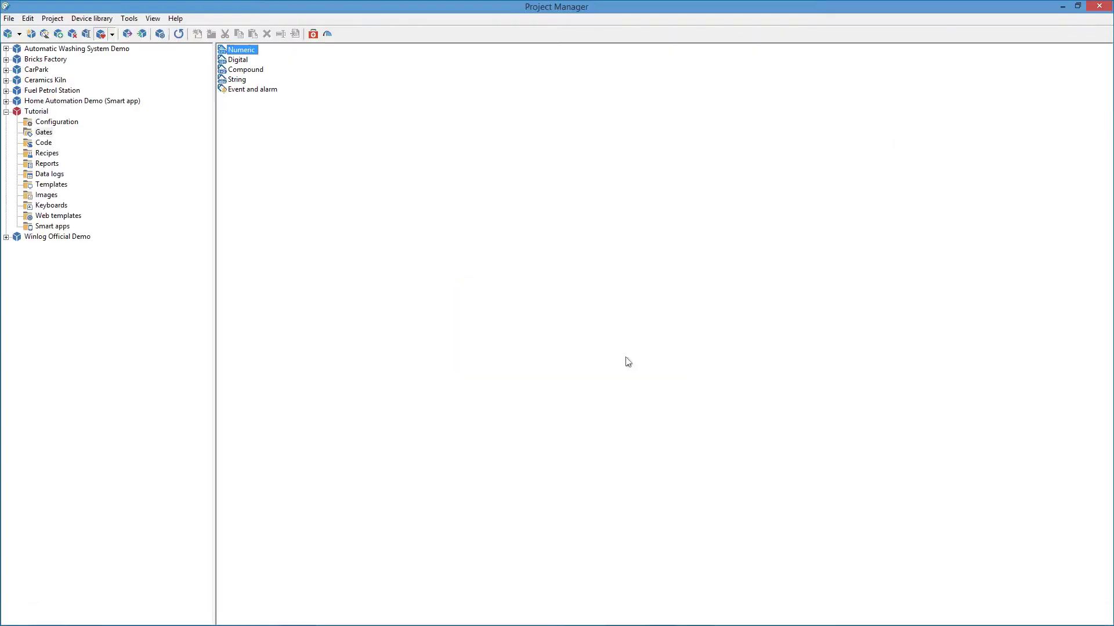
left_click(238, 60)
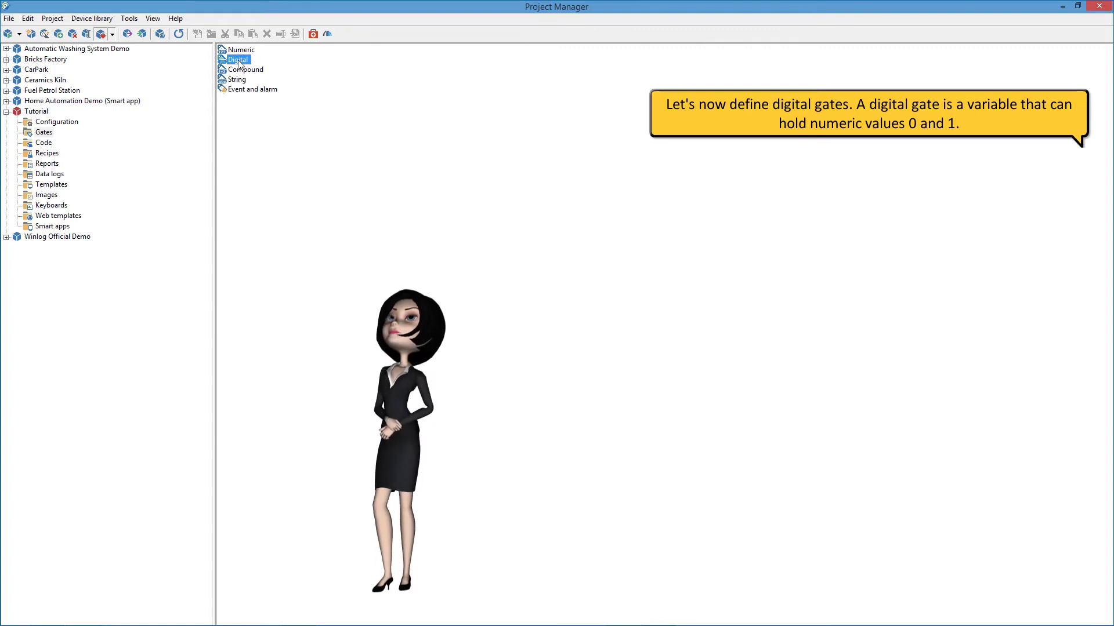
double_click(238, 60)
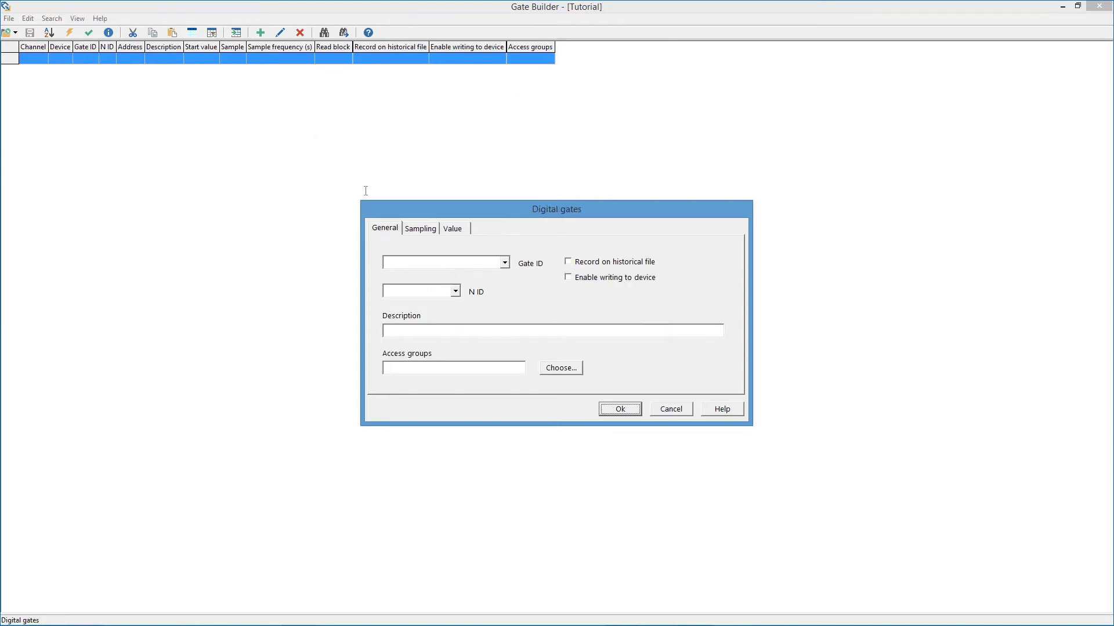
Add a digital gate with ID Alarm and description "Alarm 1", enabling recording on the historical file
left_click(428, 261)
type("Alarm")
left_click(409, 333)
type("Alarm 1")
left_click(568, 262)
Assign the first Alarm gate's sampling to channel 1 and device 1
left_click(421, 229)
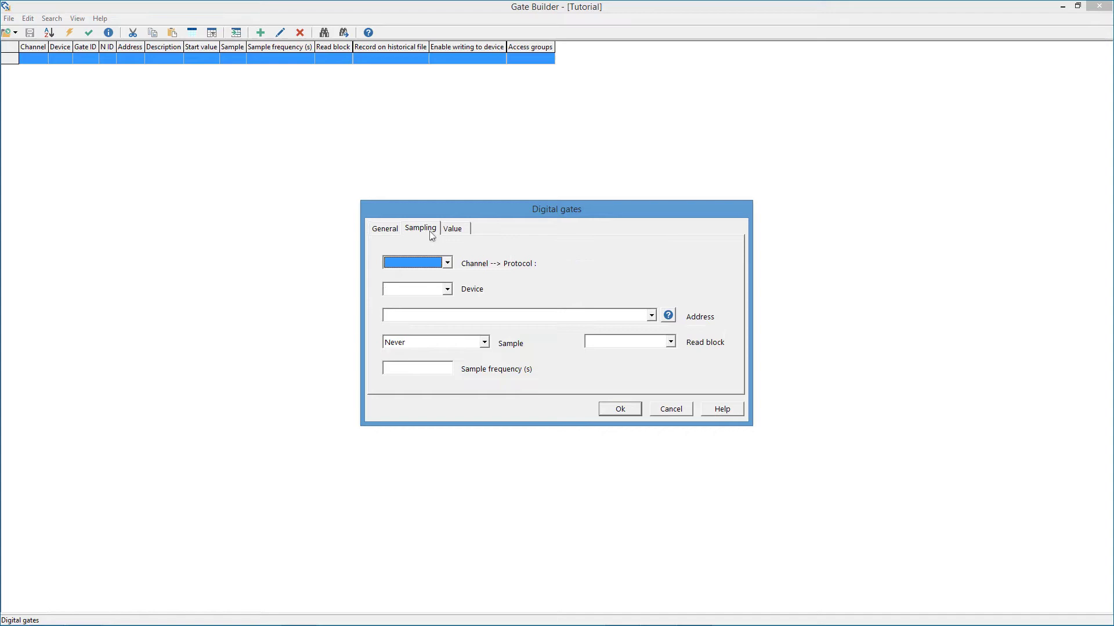
left_click(448, 262)
left_click(432, 288)
left_click(431, 288)
type("1")
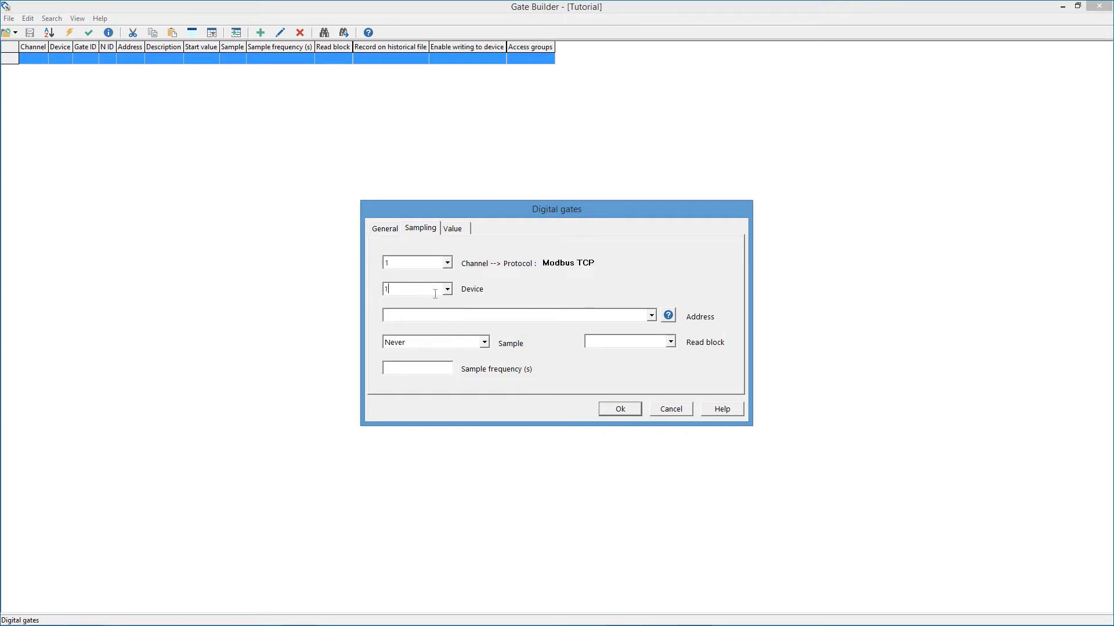
Check the address syntax help, set the first Alarm gate to address 1:0, sampled Always every 1 s, and save the gate
left_click(668, 316)
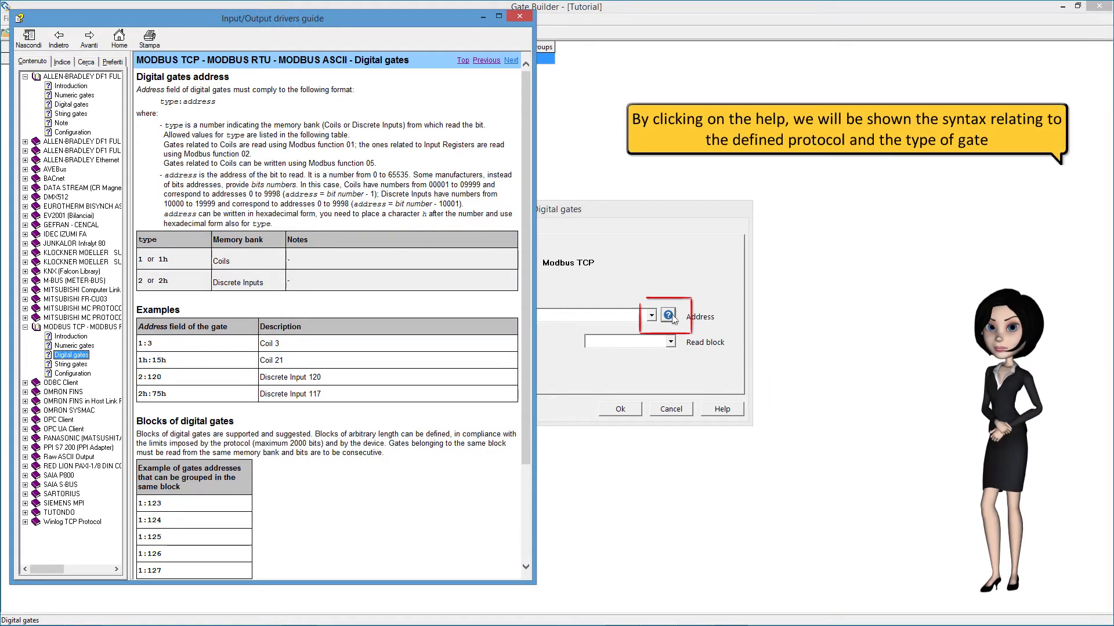
left_click(542, 28)
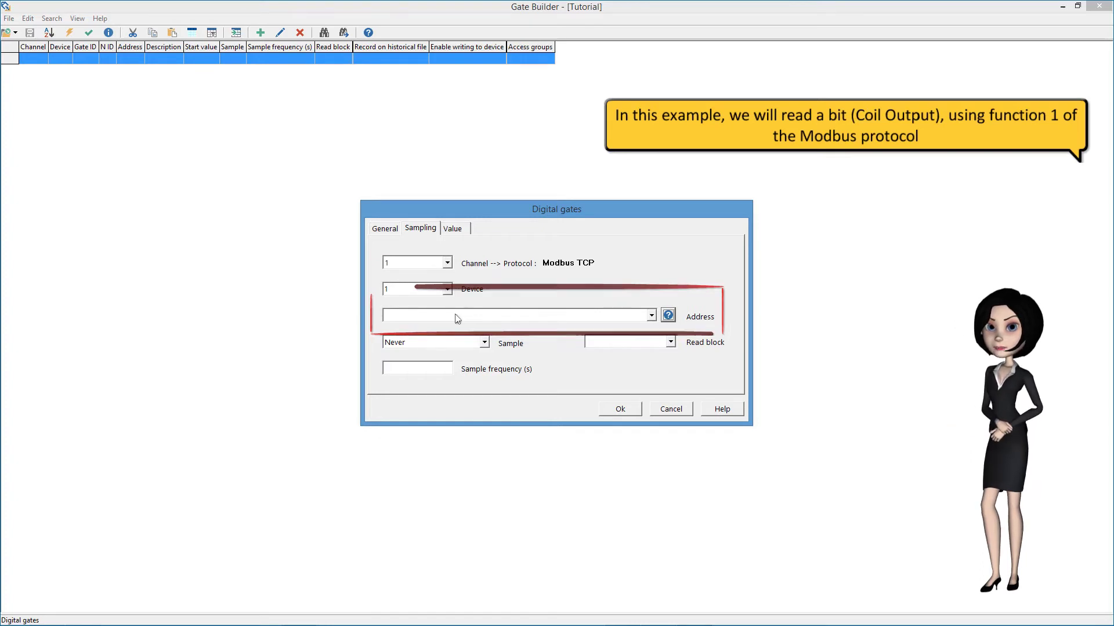
left_click(494, 321)
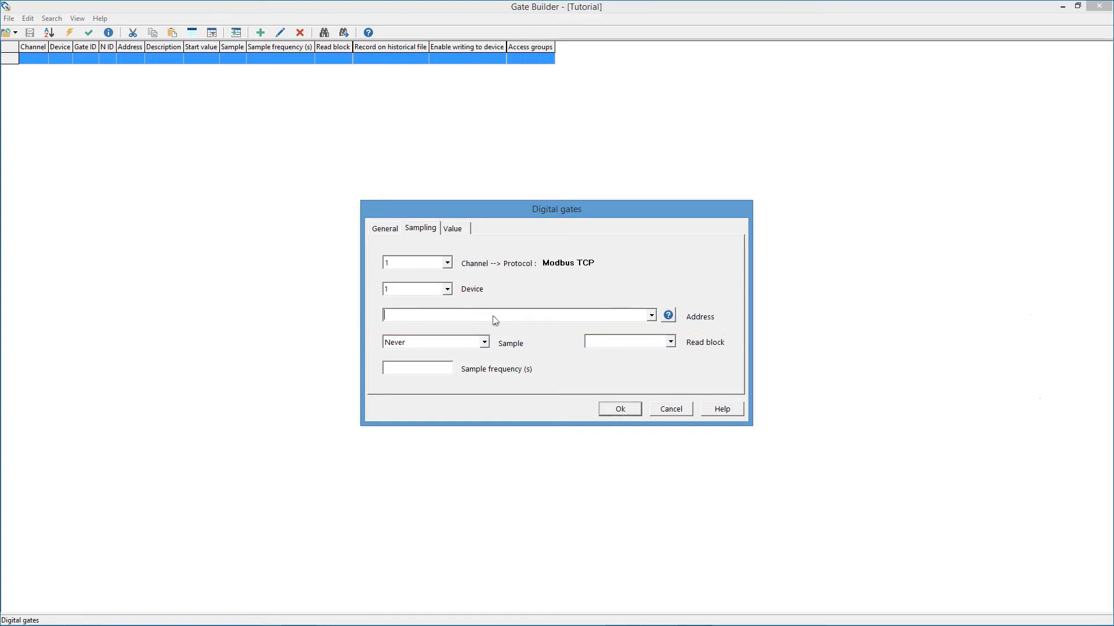
left_click(483, 343)
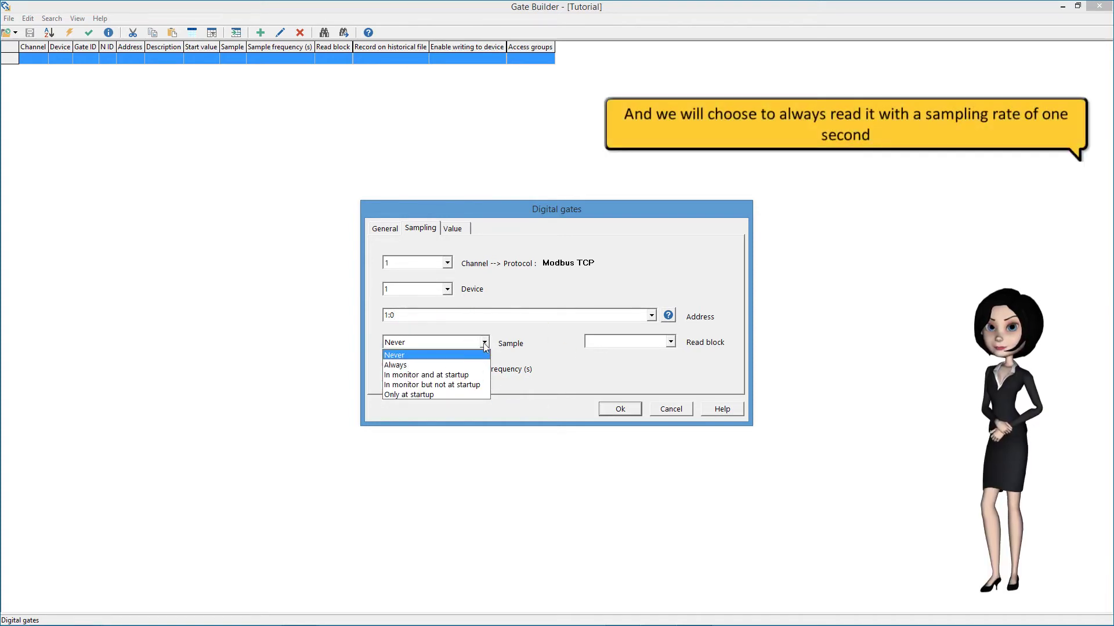
left_click(451, 365)
left_click(450, 367)
type("1")
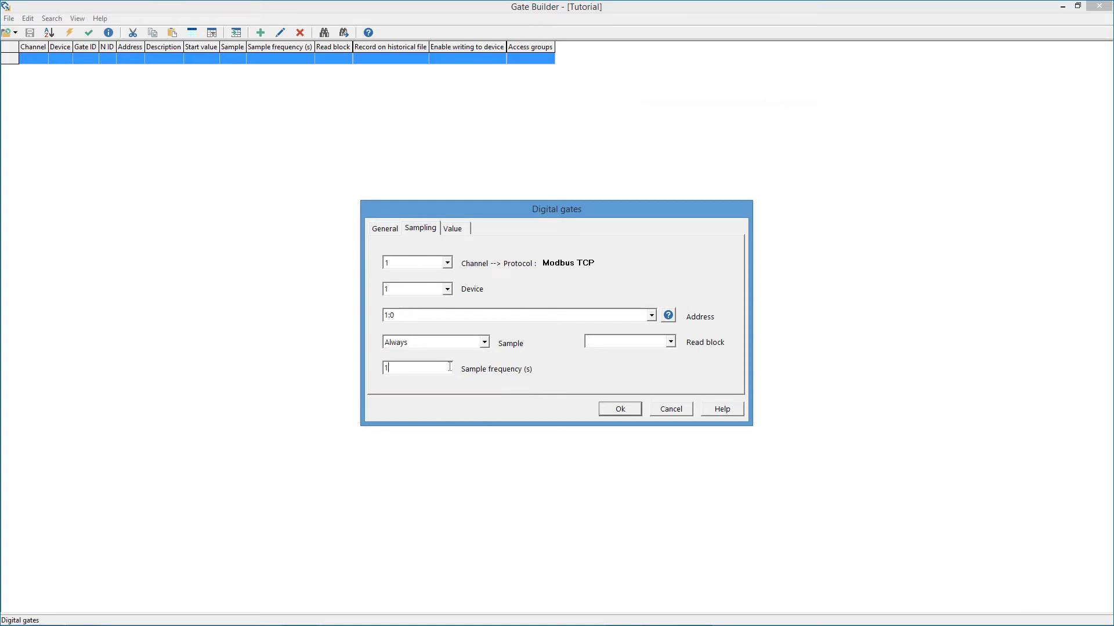
left_click(460, 230)
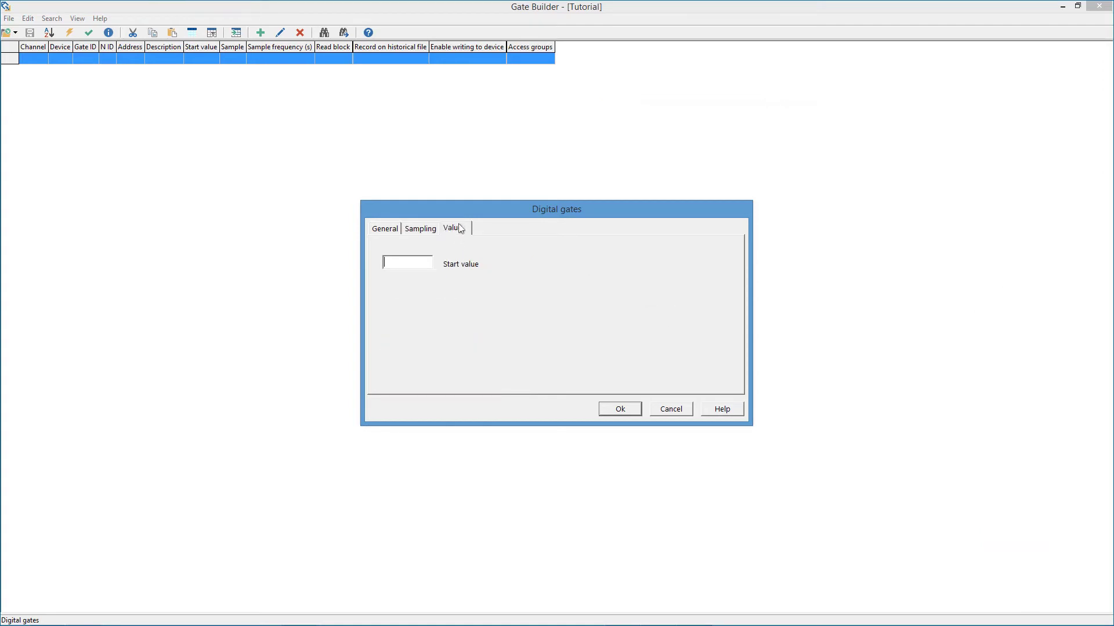
left_click(625, 407)
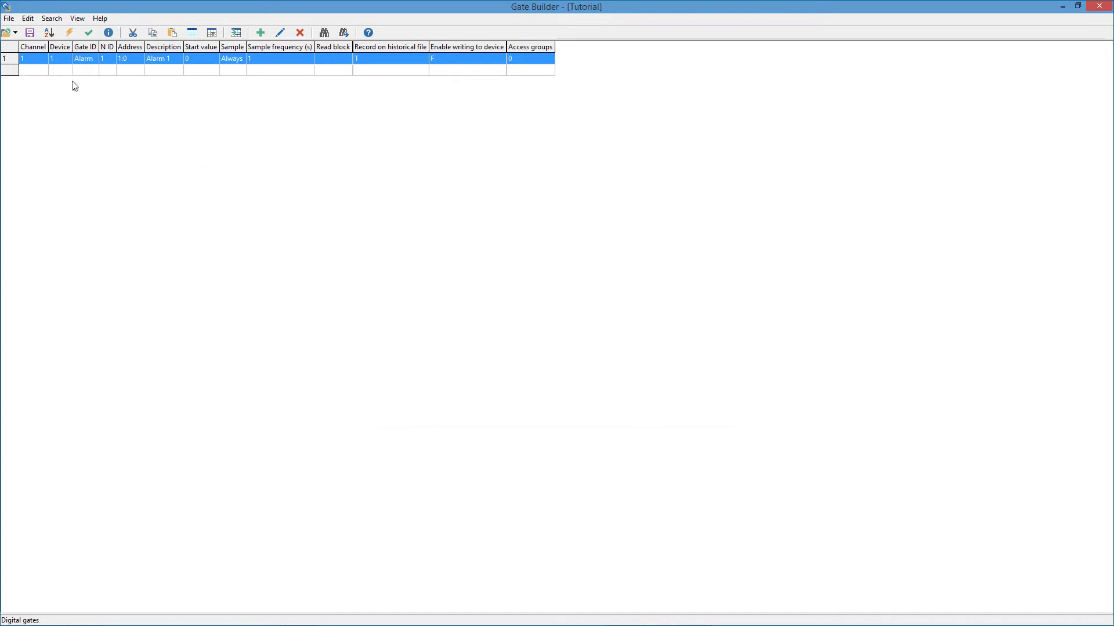
Add a second digital gate with ID Alarm, N ID 2 and description "Allarm 2", enabling recording on the historical file
left_click(52, 70)
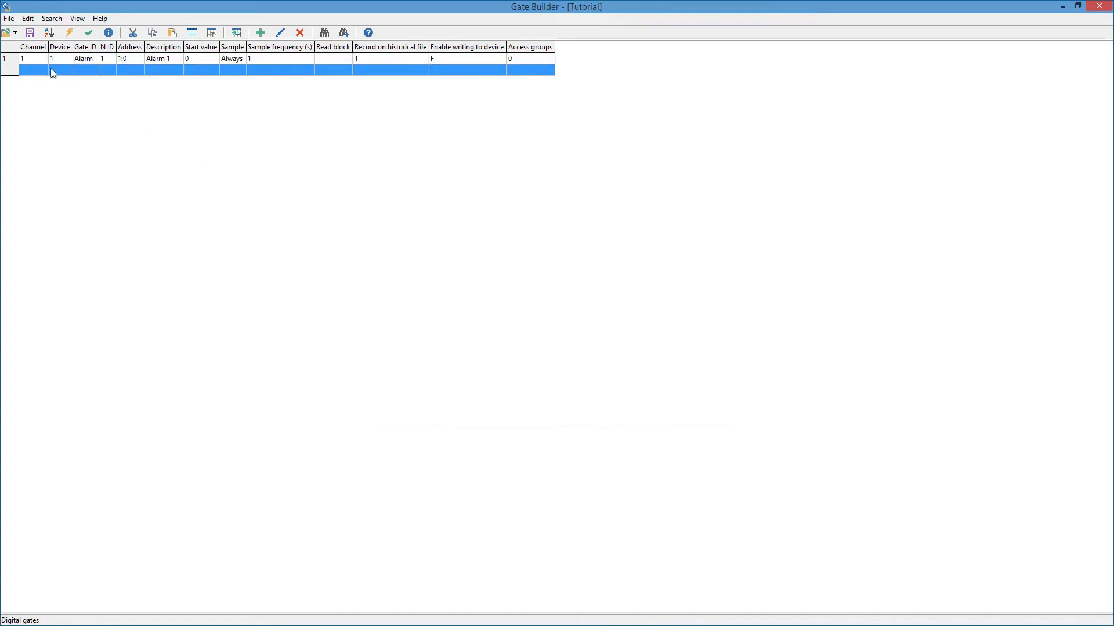
double_click(51, 70)
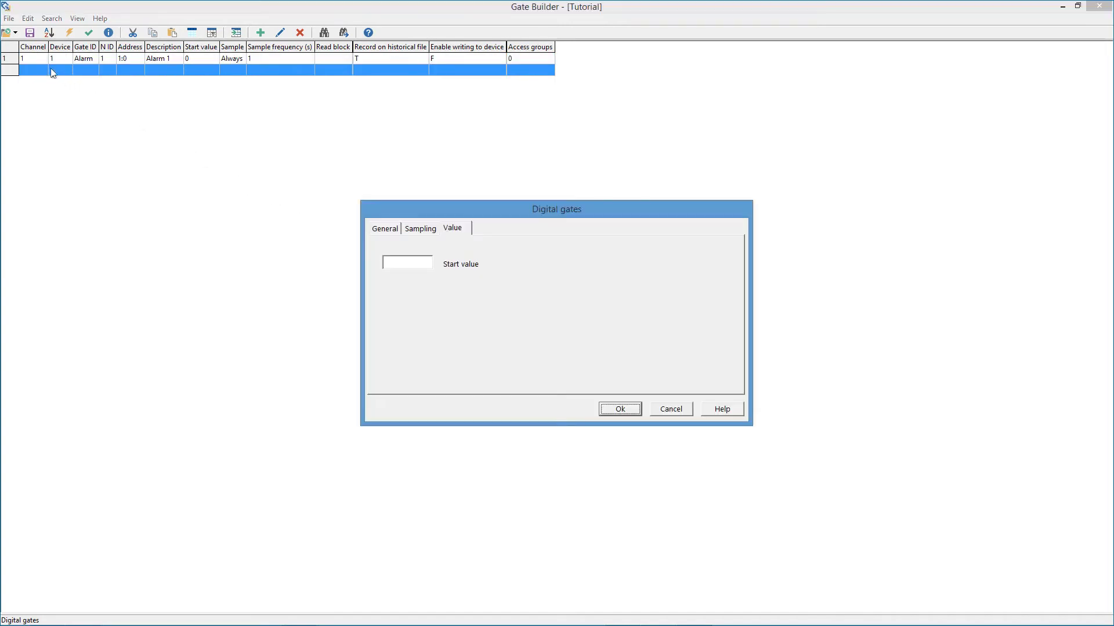
left_click(384, 228)
left_click(400, 256)
type("Alarm")
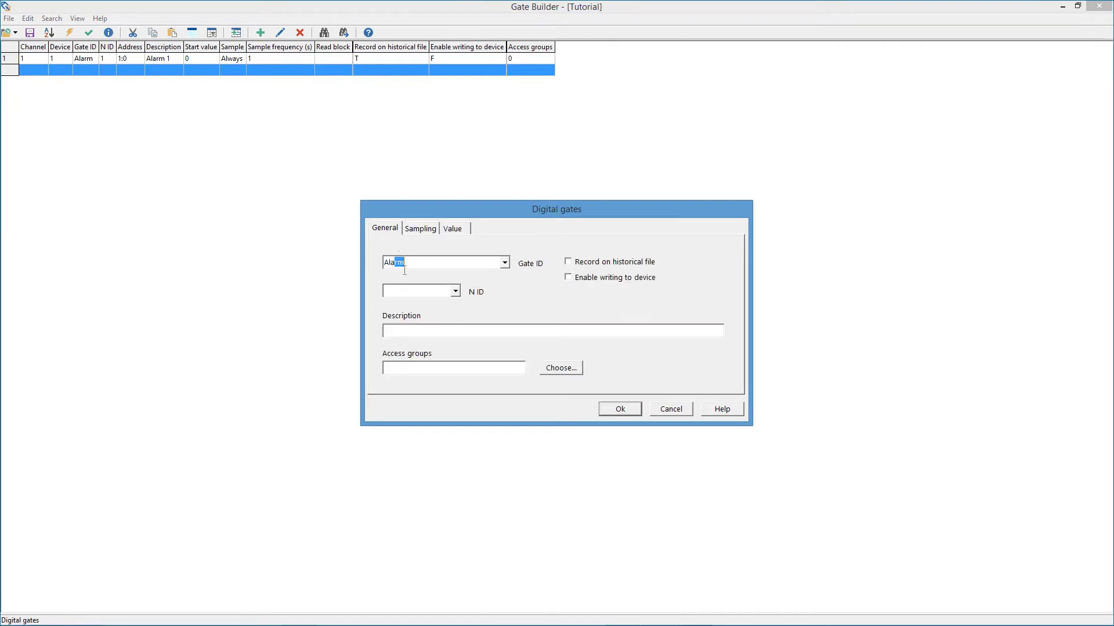
left_click(411, 290)
type("2")
left_click(418, 332)
type("Allarm")
left_click(568, 262)
Set the second Alarm gate's sampling to channel 1, device 1, address 1:1, Always, every 1 s, and save the gate
left_click(420, 229)
left_click(418, 287)
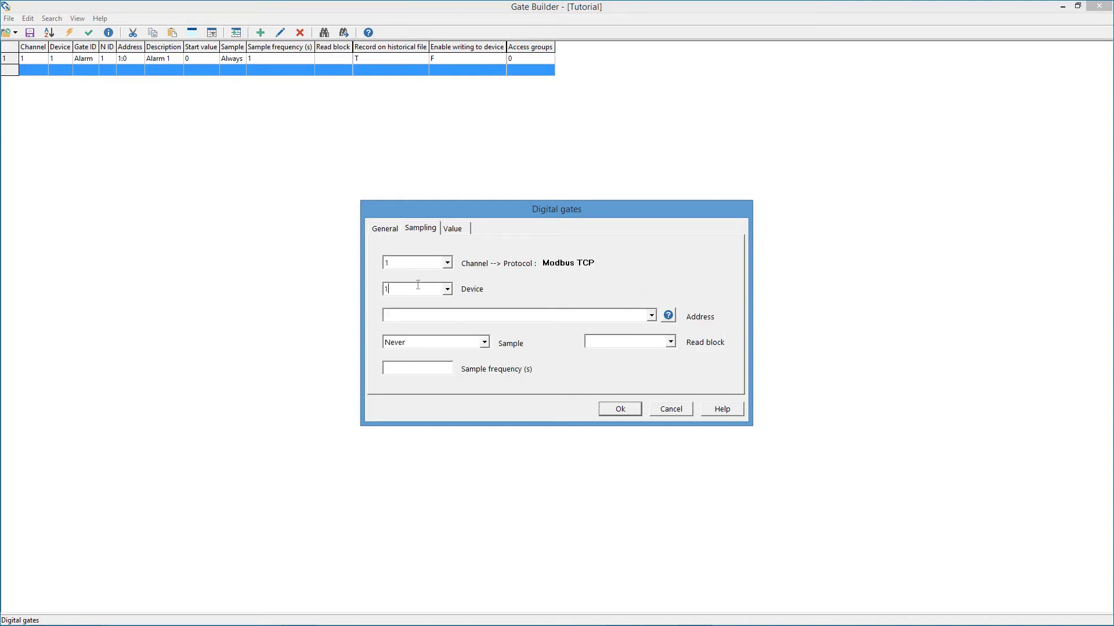
left_click(418, 314)
left_click(484, 342)
left_click(455, 358)
left_click(433, 371)
left_click(455, 229)
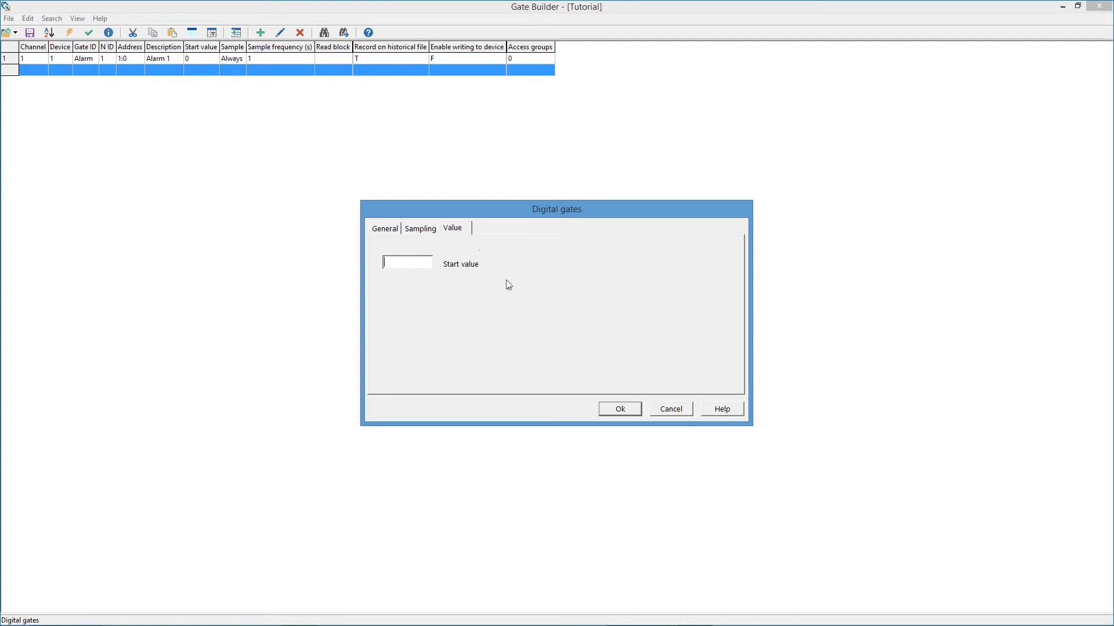
left_click(621, 410)
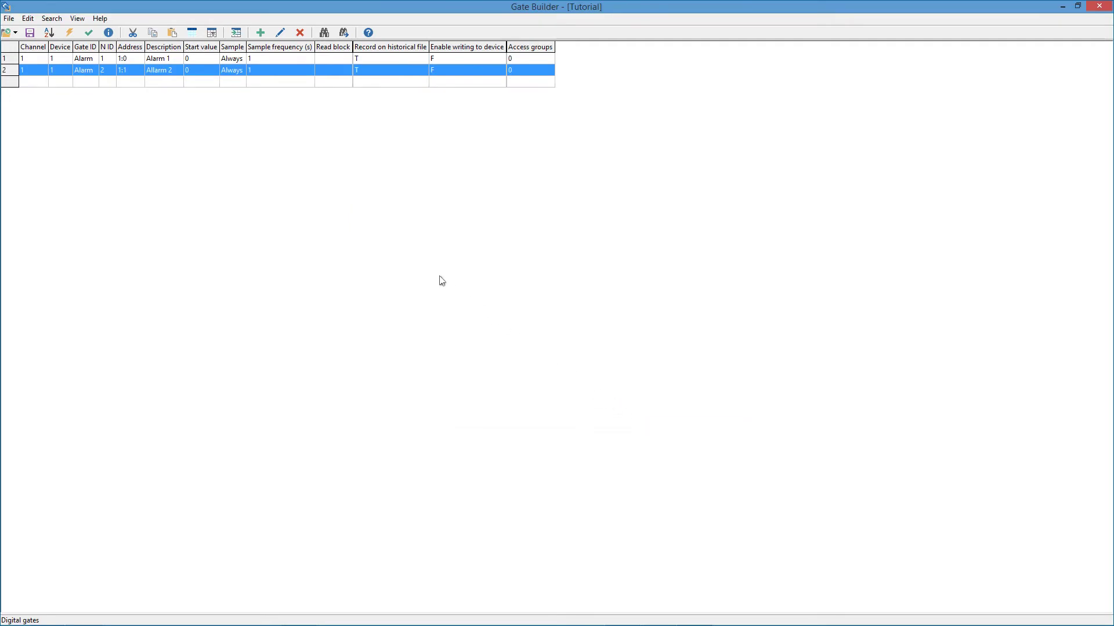
Add a digital gate with ID Automatic, N ID 1 and description "Automatic/Manual selector", enabling historical recording and writing to the device
double_click(176, 82)
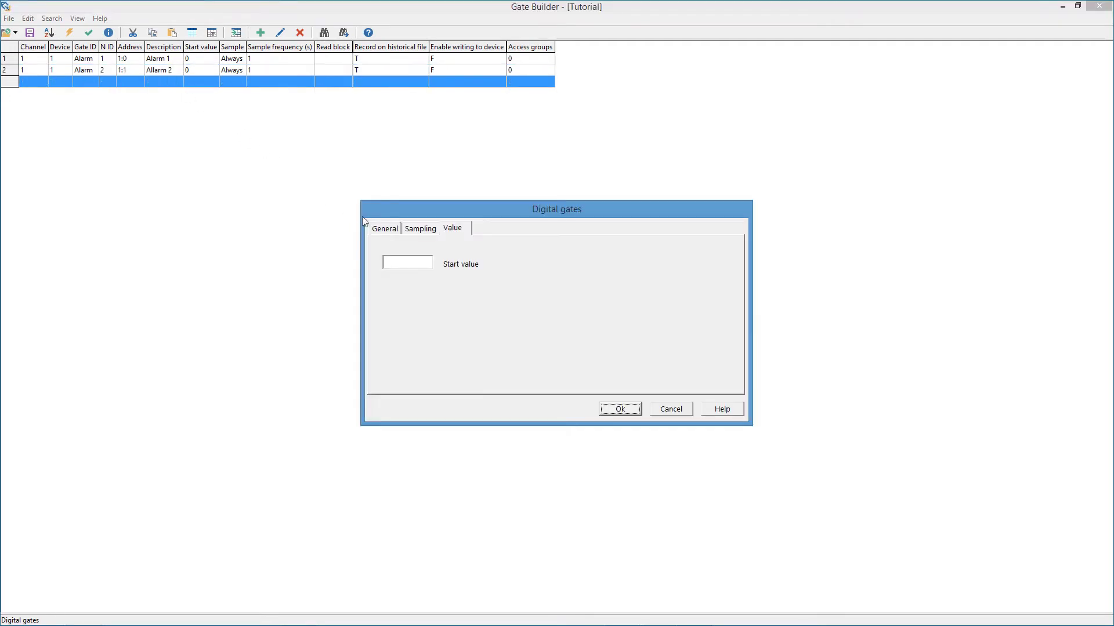
left_click(385, 230)
left_click(393, 264)
type("Automatic")
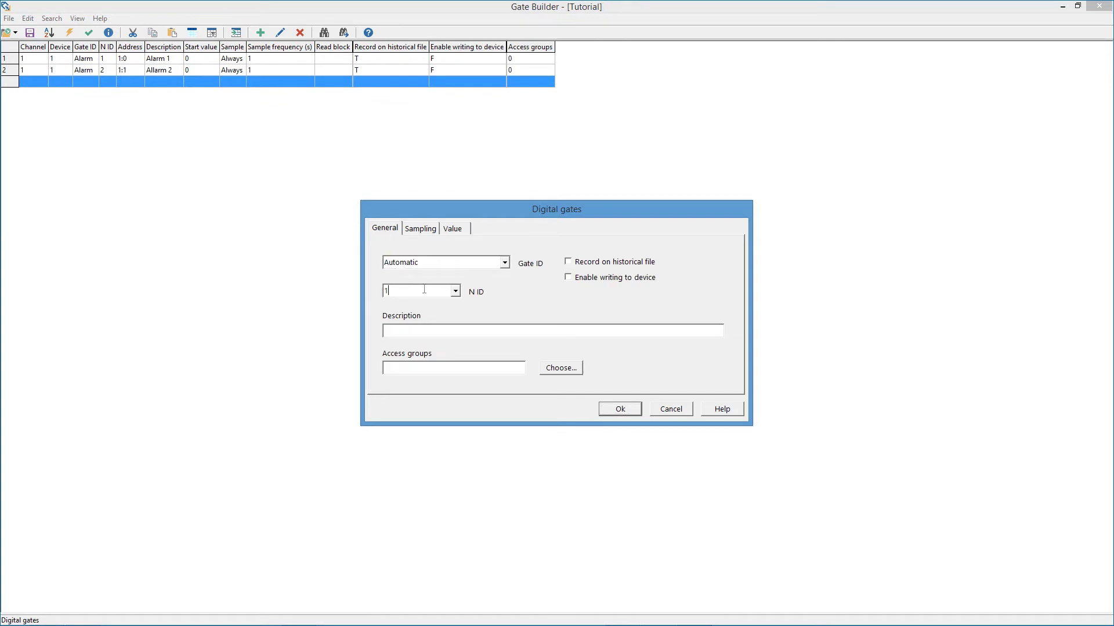
left_click(417, 331)
type("Automatic Manual selector")
left_click(567, 262)
left_click(567, 277)
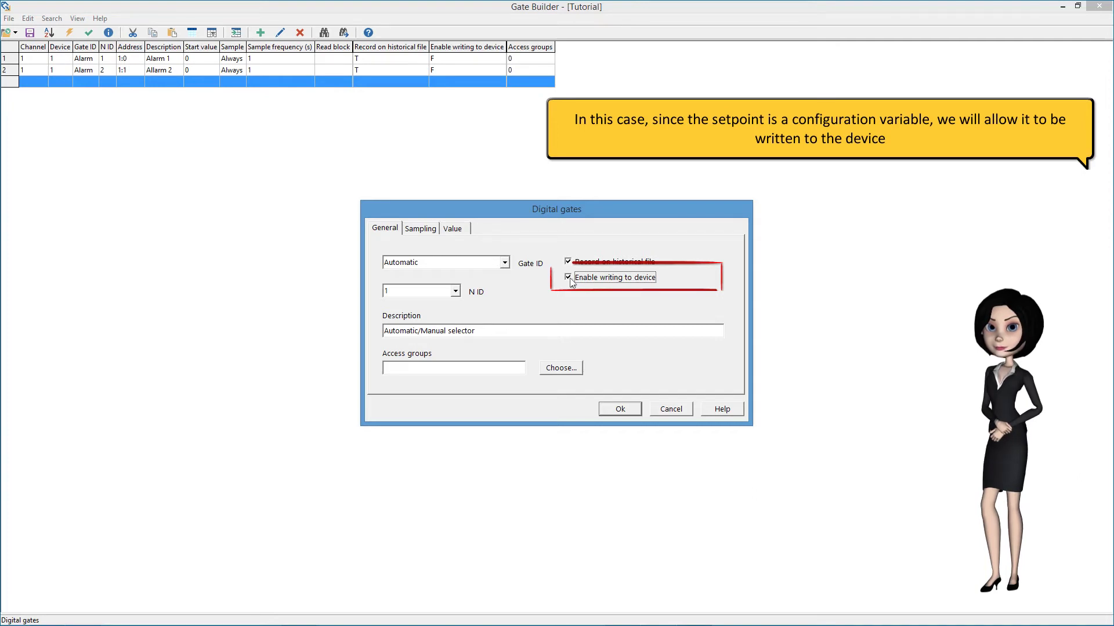
Set the Automatic gate's sampling to channel 1, device 1, address 1:2, Always, every 1 s, and save the gate
left_click(420, 228)
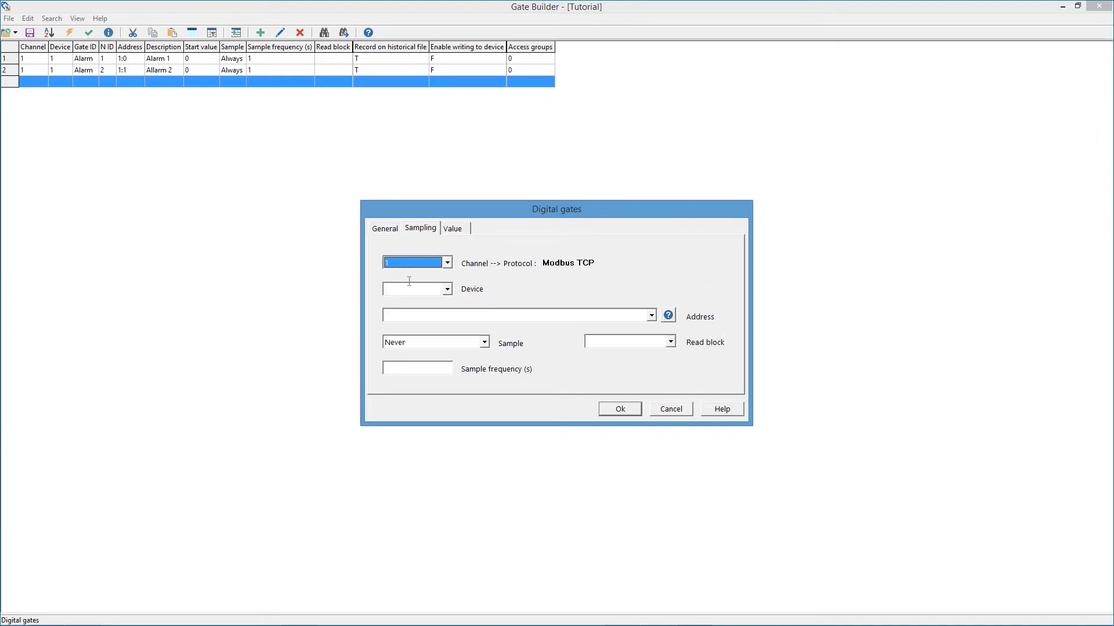
left_click(408, 289)
left_click(407, 315)
type("1:2")
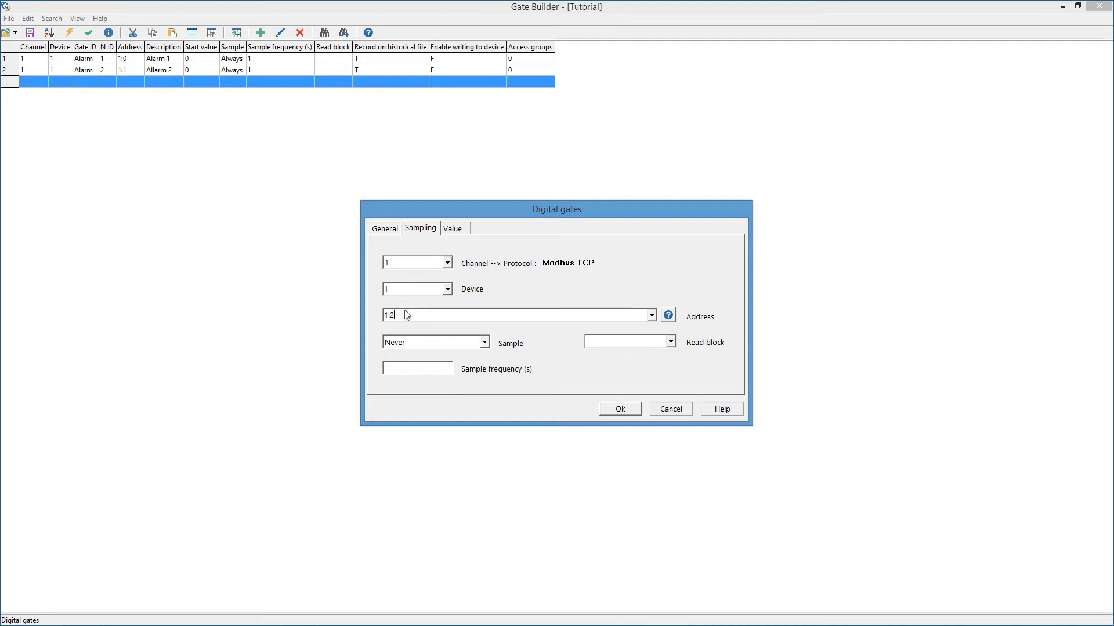
left_click(418, 342)
left_click(414, 368)
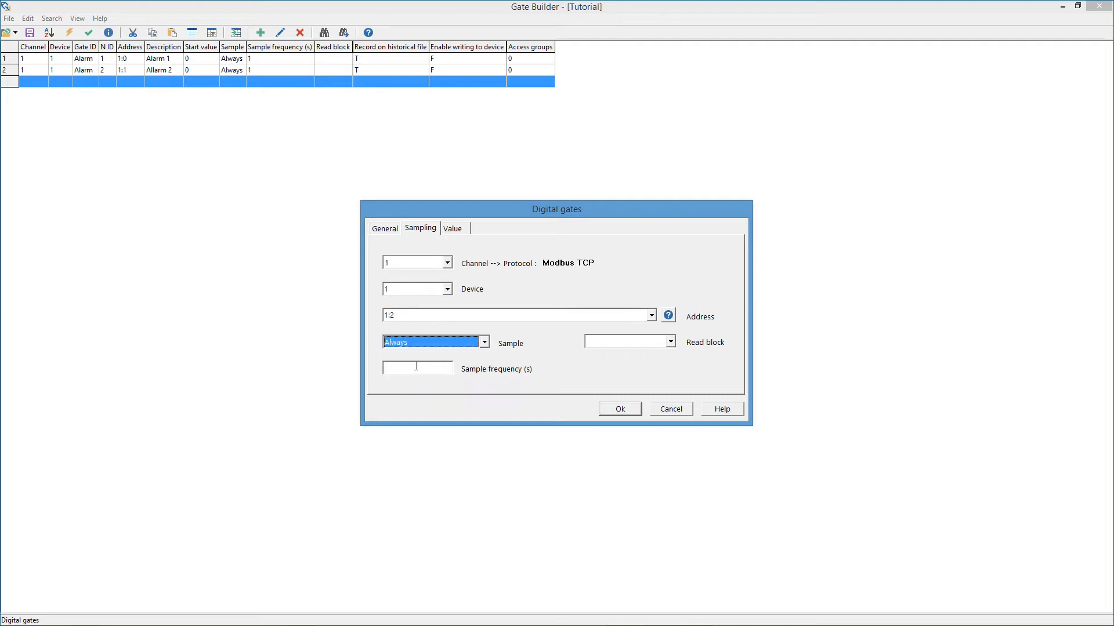
left_click(415, 367)
type("1")
left_click(453, 229)
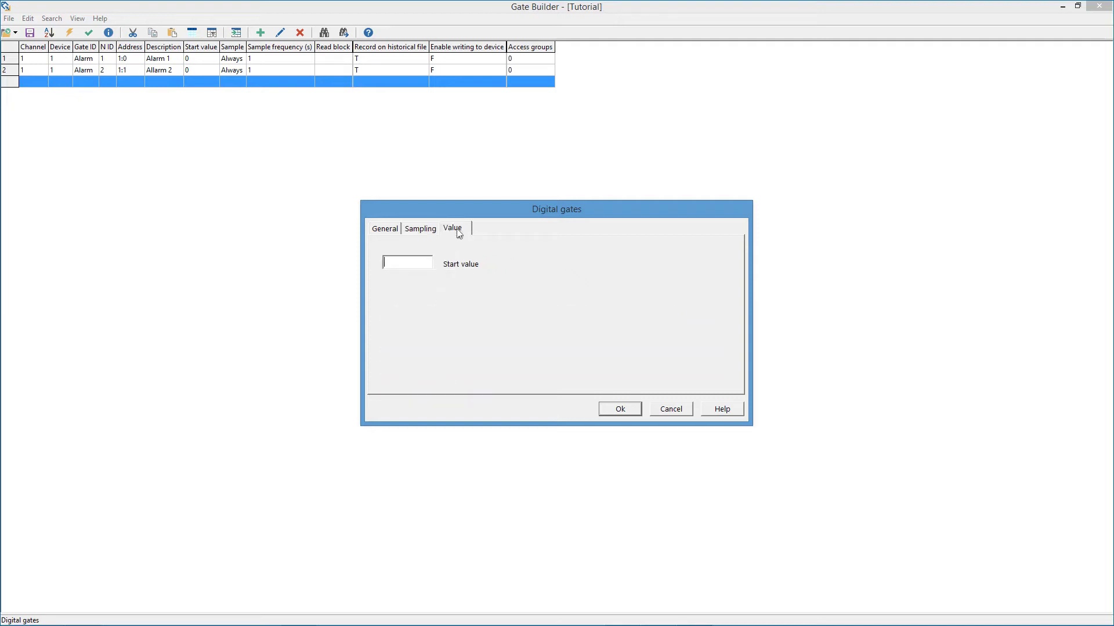
left_click(620, 409)
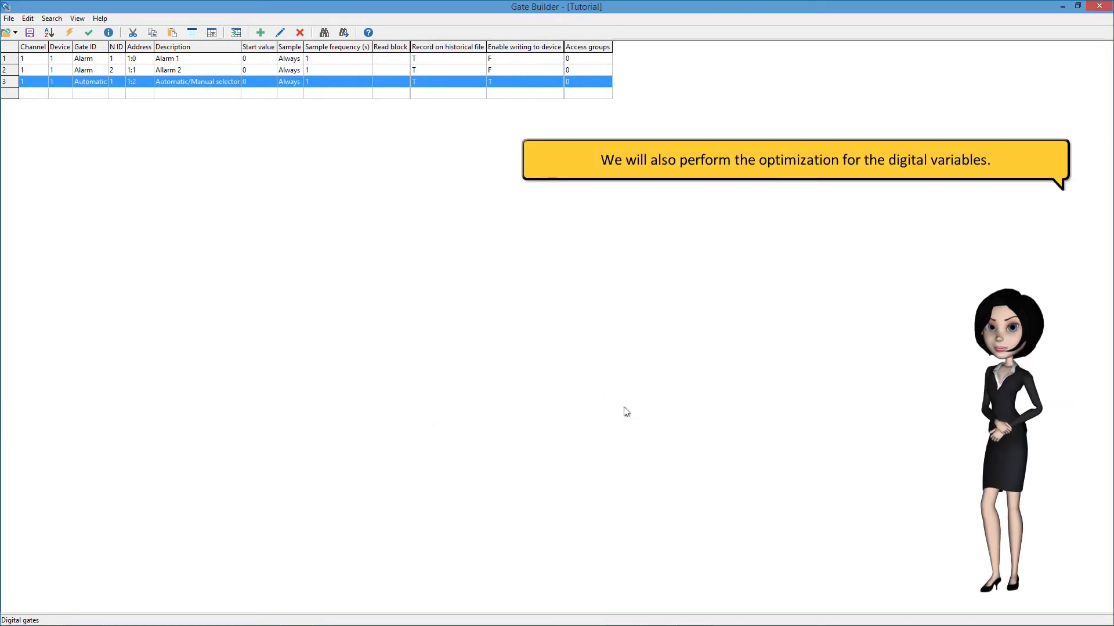
Optimize the digital gates' sampling on the Modbus TCP channel using the maximum block size supported by the protocol, then save and close the table
left_click(11, 20)
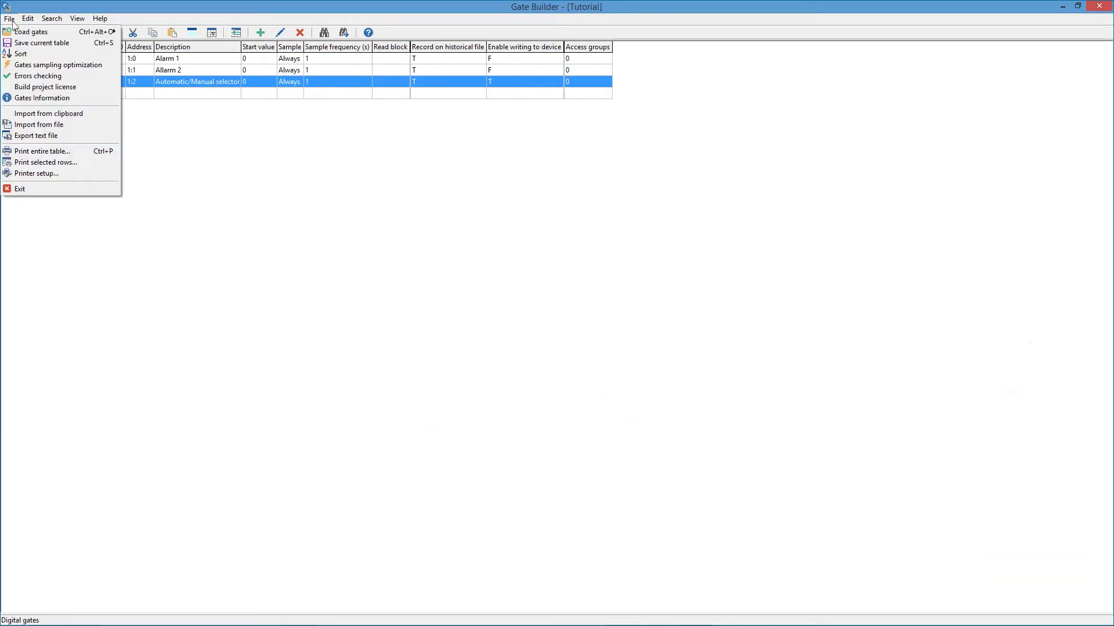
left_click(67, 65)
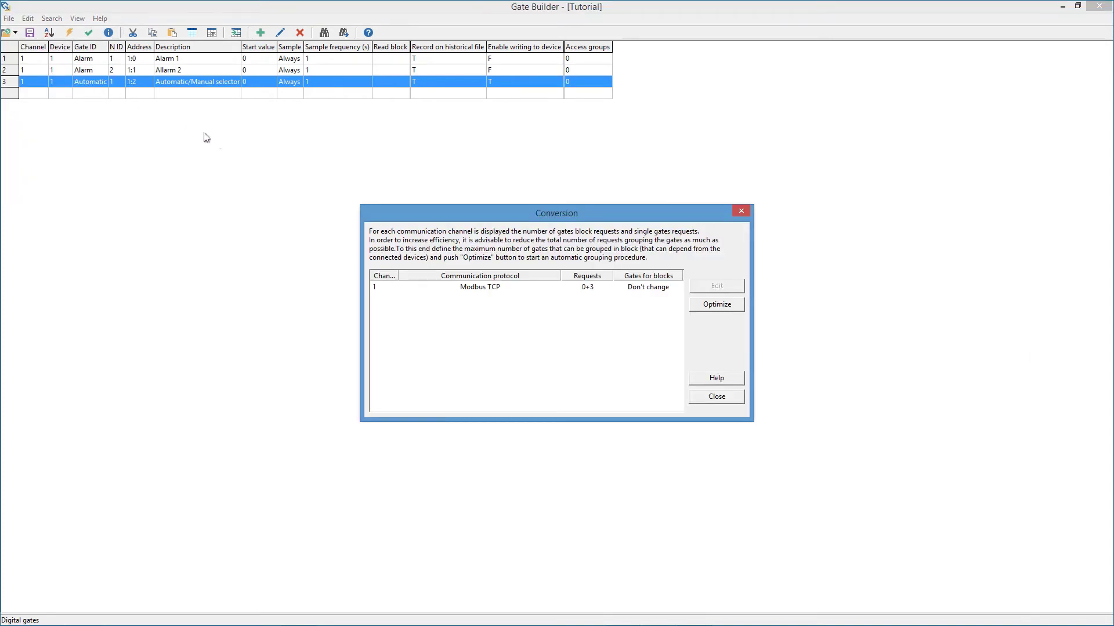
double_click(529, 292)
left_click(516, 282)
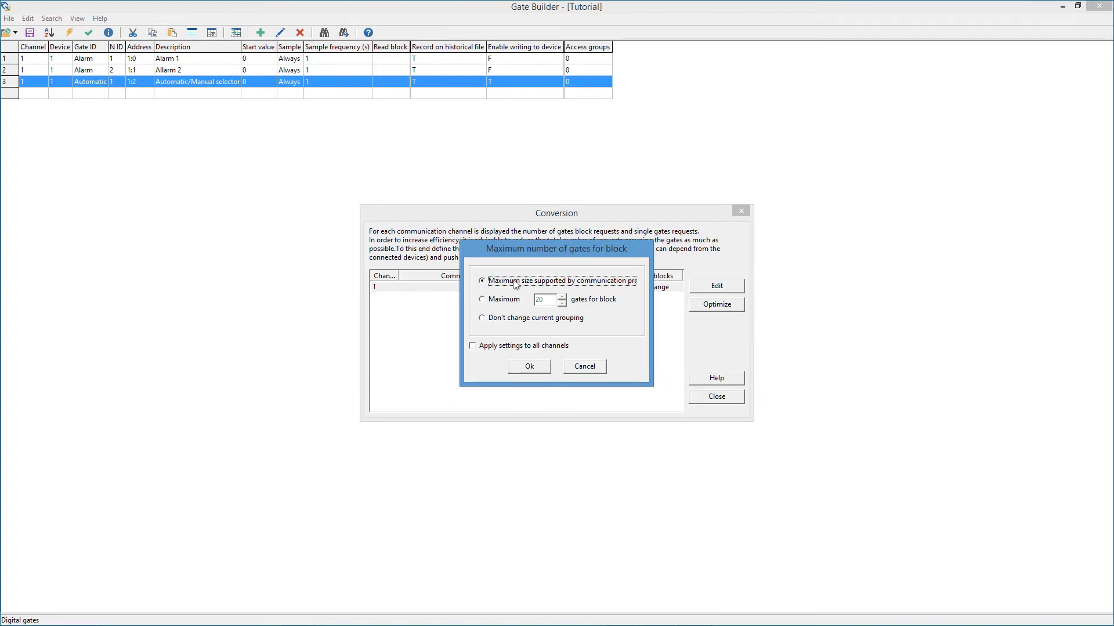
left_click(530, 366)
left_click(717, 306)
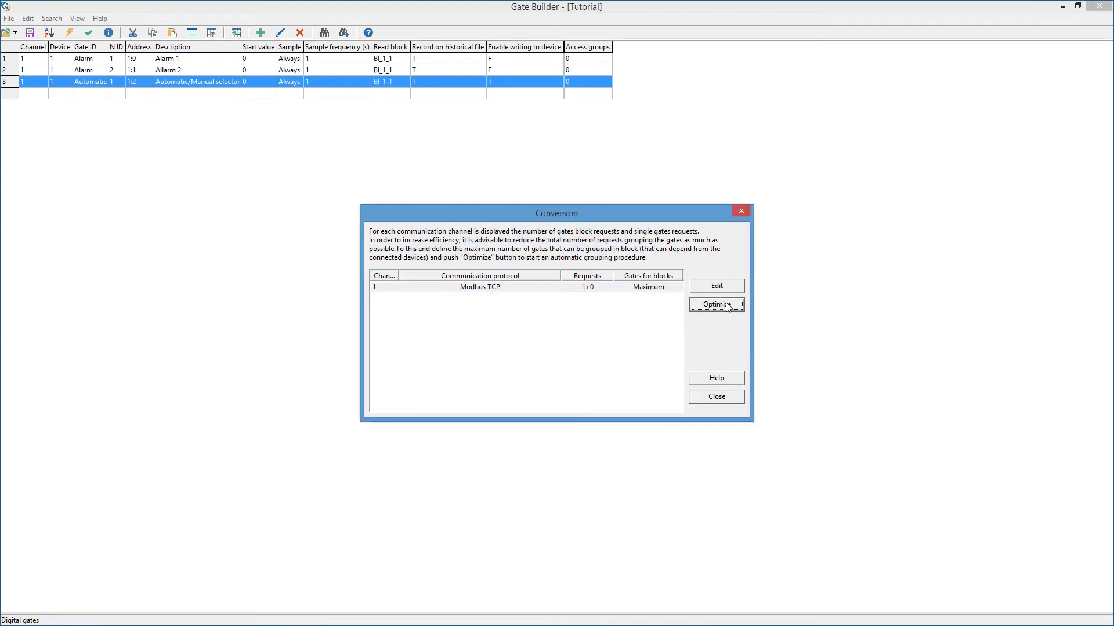
left_click(717, 396)
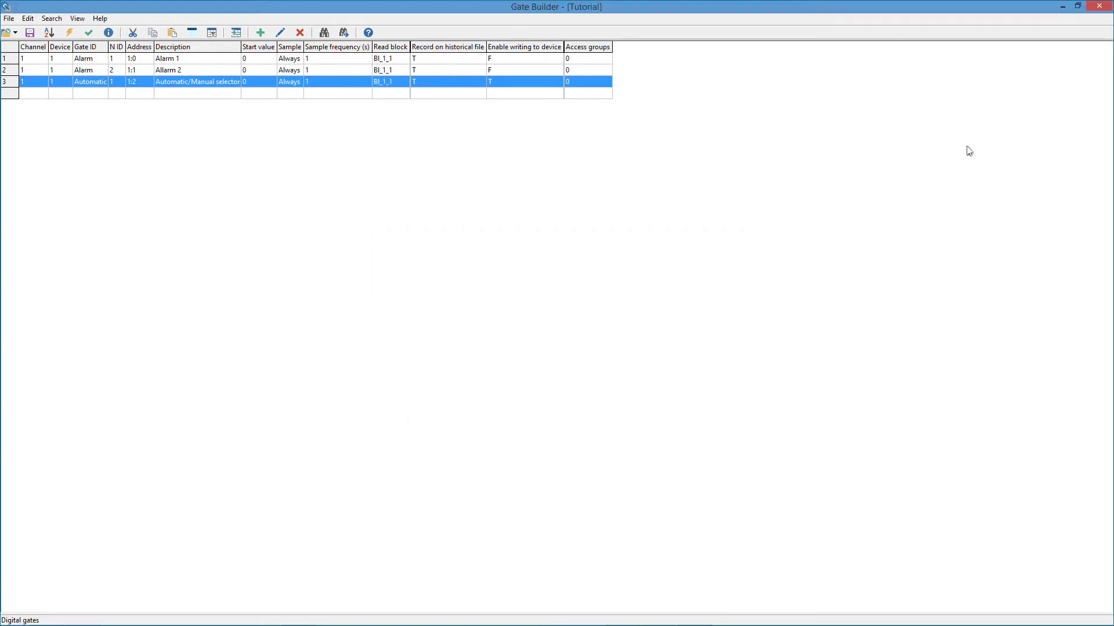
left_click(1108, 7)
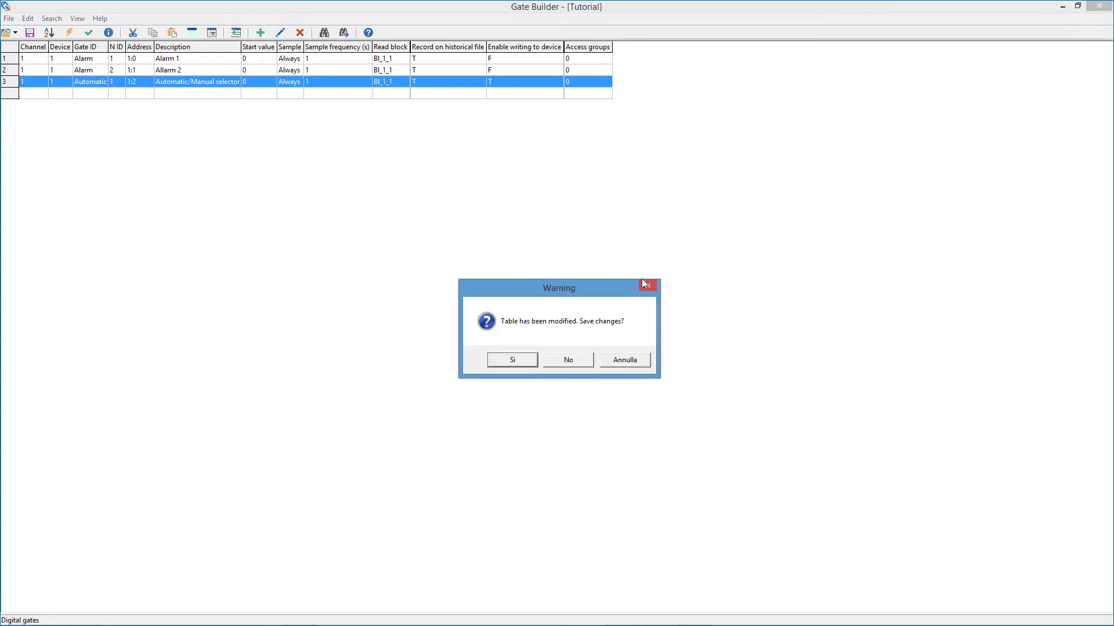
left_click(512, 360)
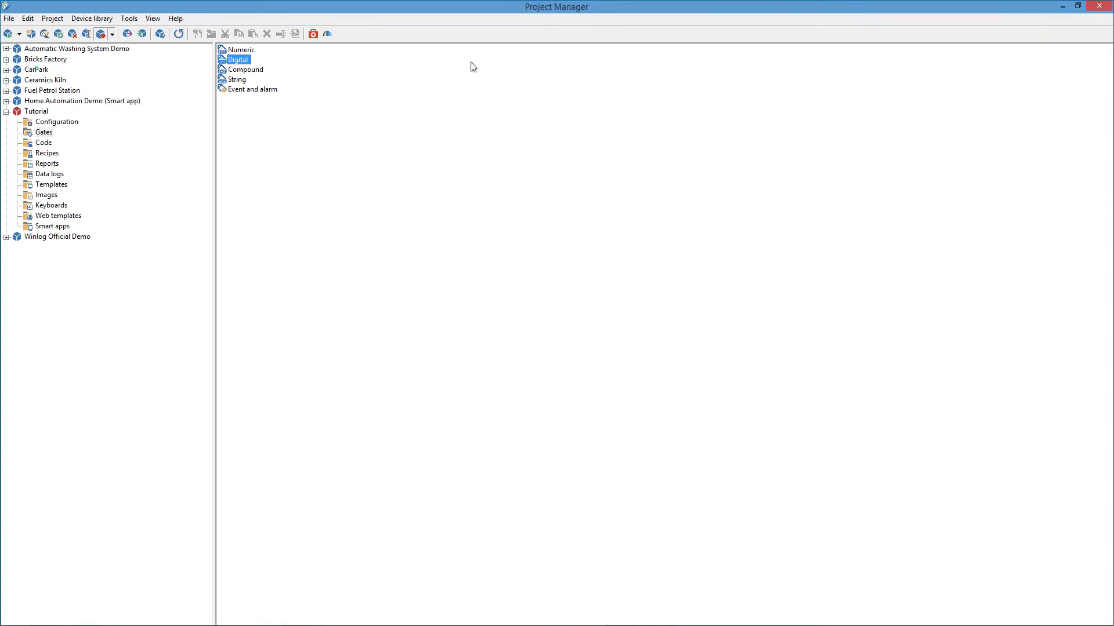
Add a string gate with ID Text and description "Internal use text", enabling recording on the historical file
left_click(244, 83)
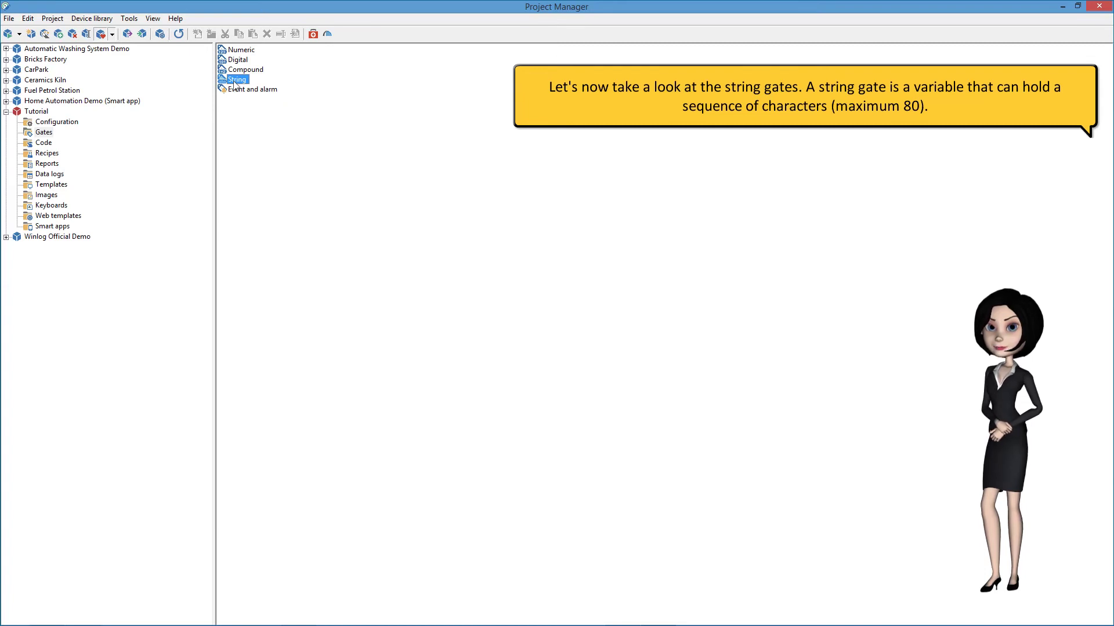
double_click(236, 81)
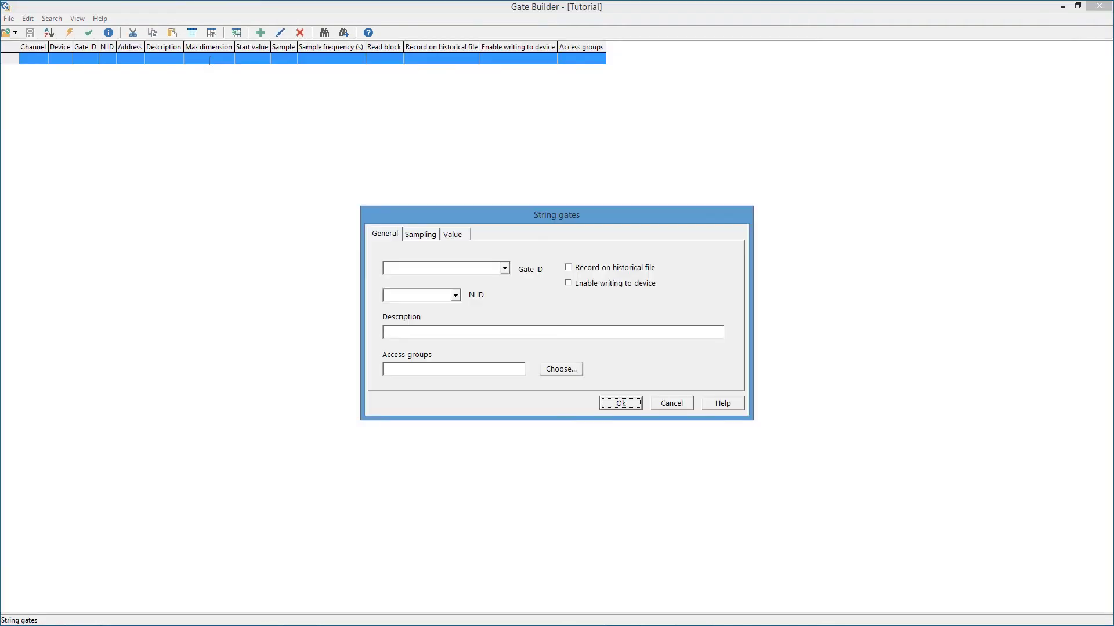
left_click(407, 271)
type("Text")
left_click(408, 334)
type("Internal use text")
left_click(582, 272)
Assign the Text gate to channel 0 with the default sampling and value settings, then save and close the string gates table
left_click(421, 235)
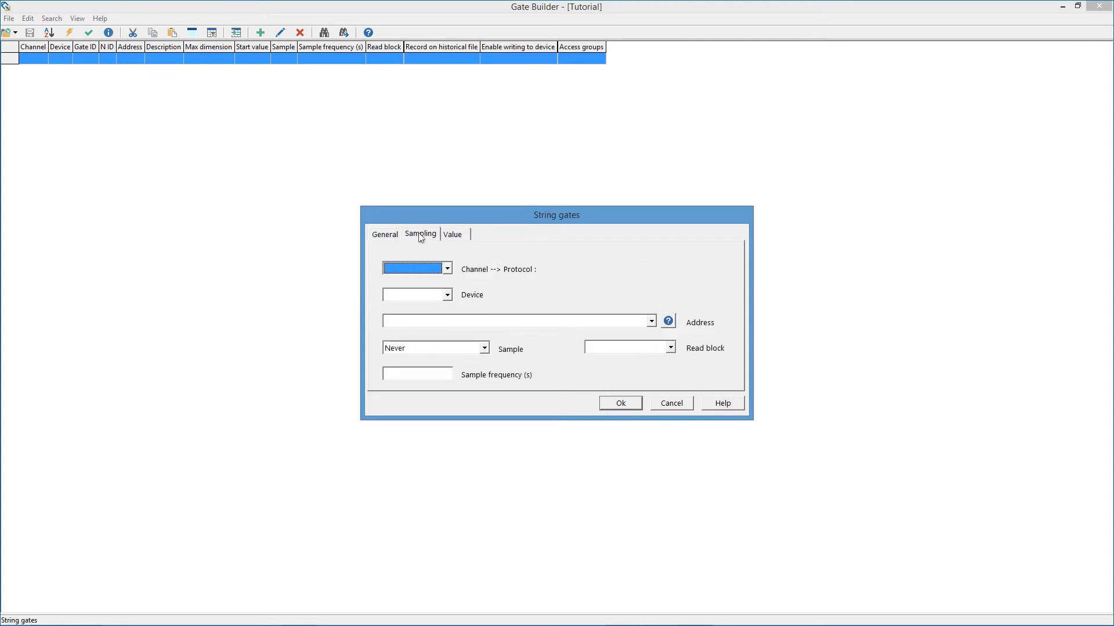
left_click(447, 268)
left_click(425, 278)
left_click(461, 239)
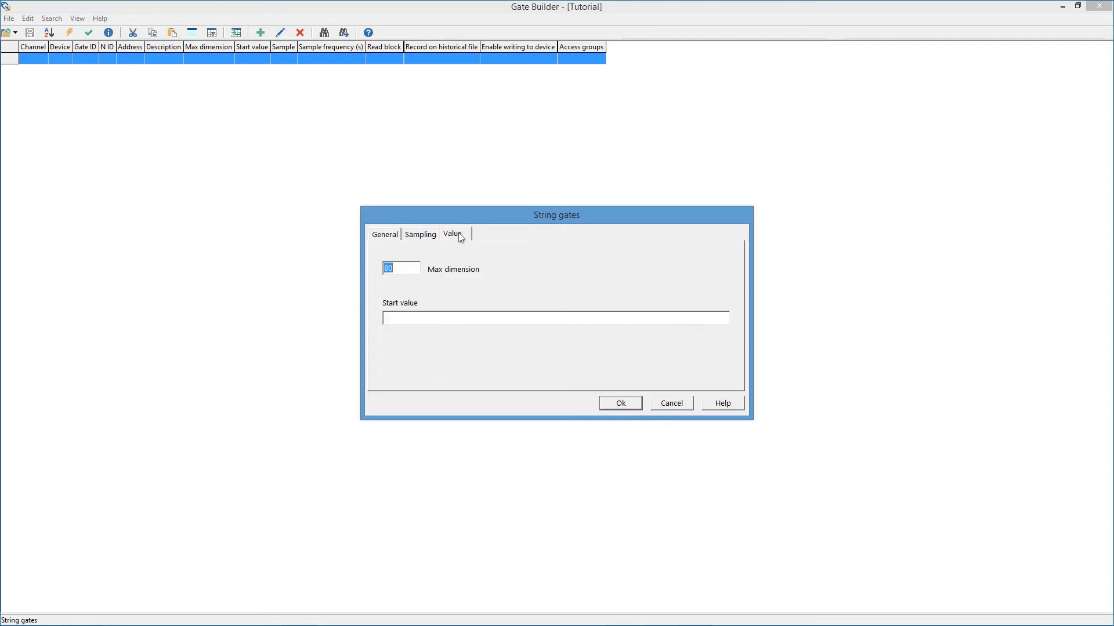
left_click(620, 403)
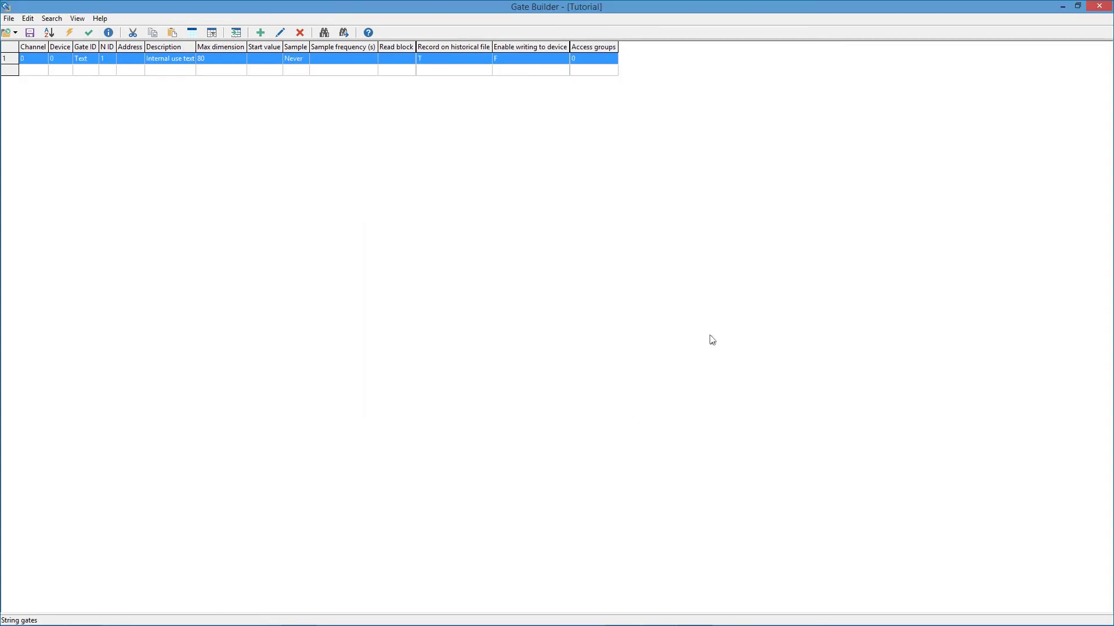
left_click(1099, 7)
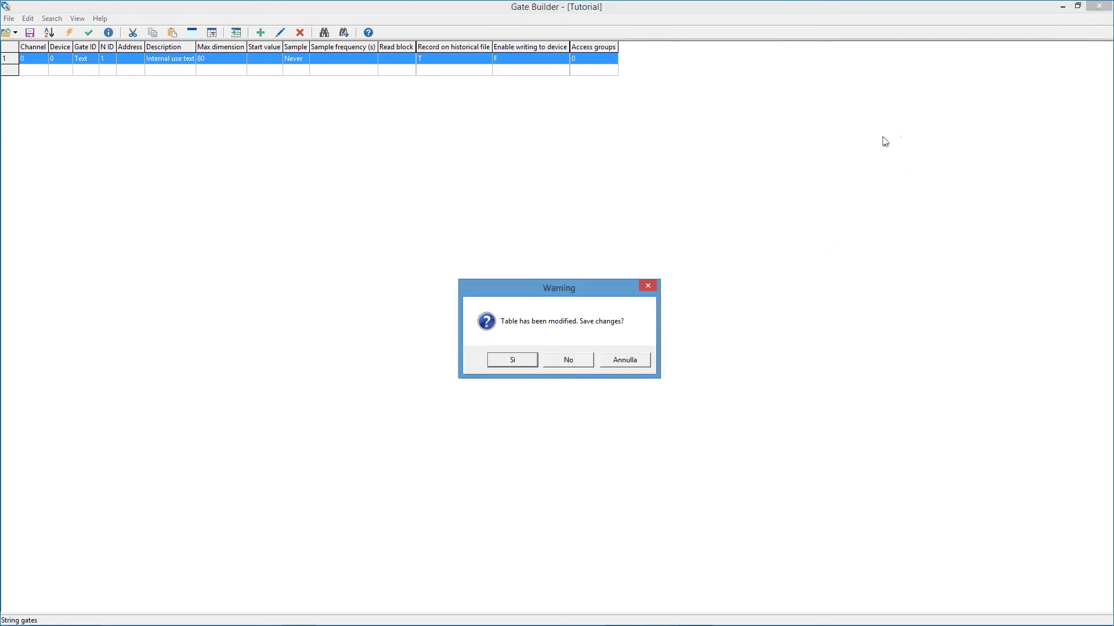
left_click(513, 361)
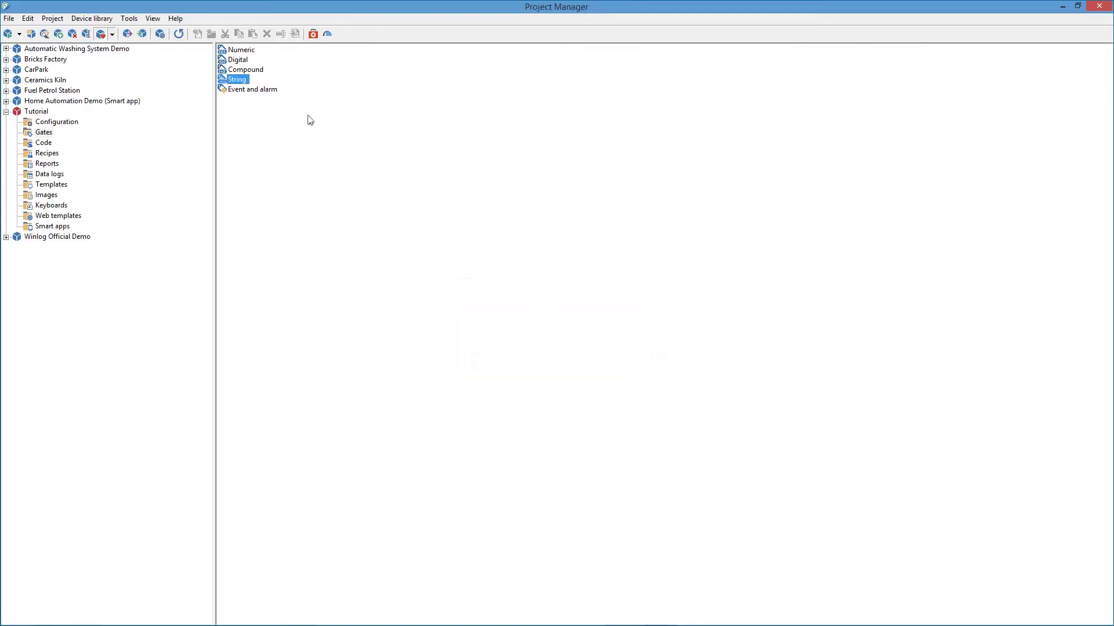
Add a compound gate with ID Delta, N ID 1 and description "Difference between temperature and setpoint", enabling recording on the historical file
left_click(251, 70)
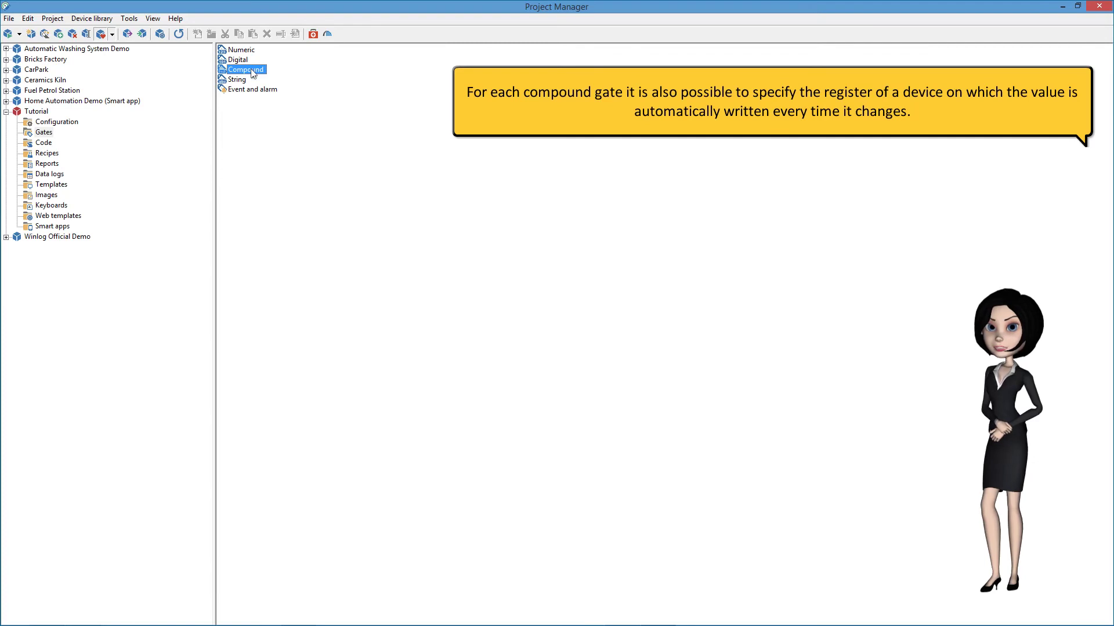
double_click(253, 71)
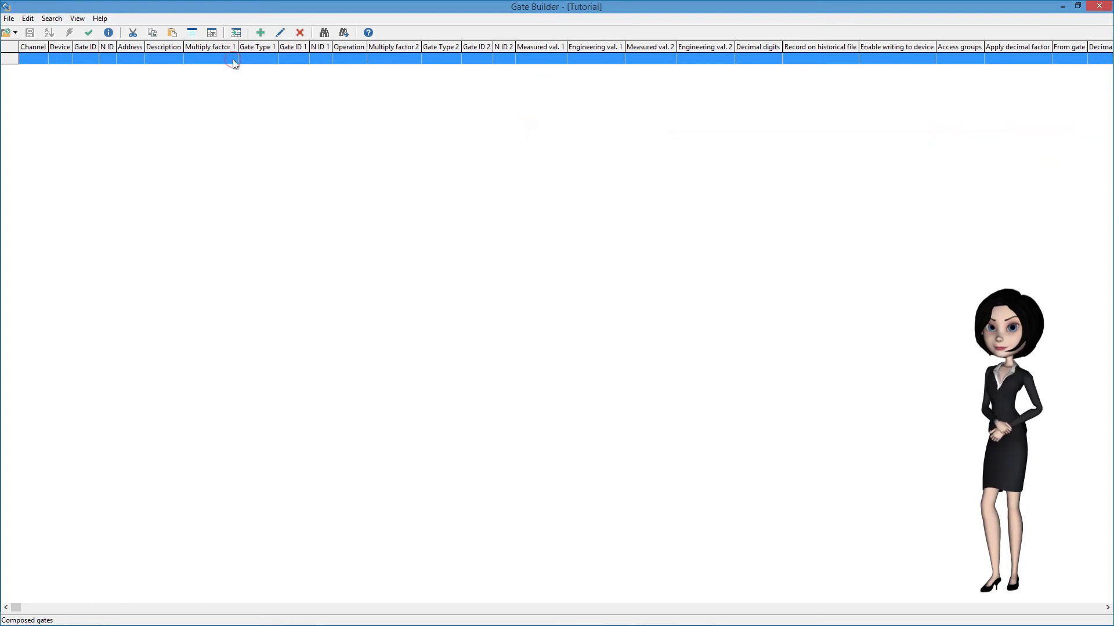
double_click(232, 61)
left_click(401, 252)
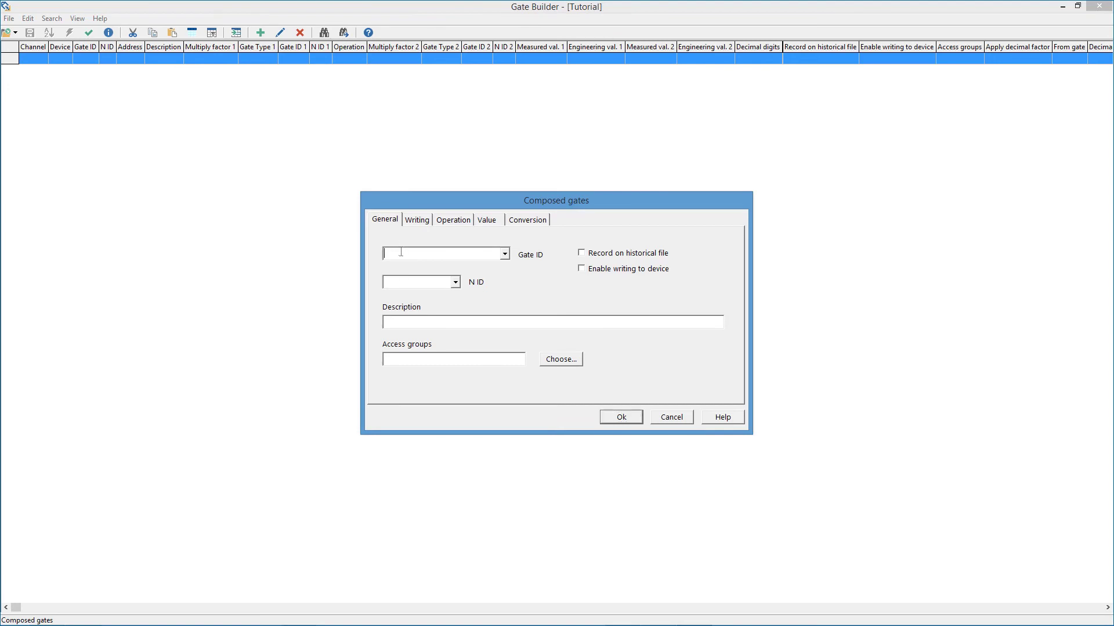
left_click(398, 278)
type("1")
left_click(582, 254)
left_click(444, 321)
type("Di")
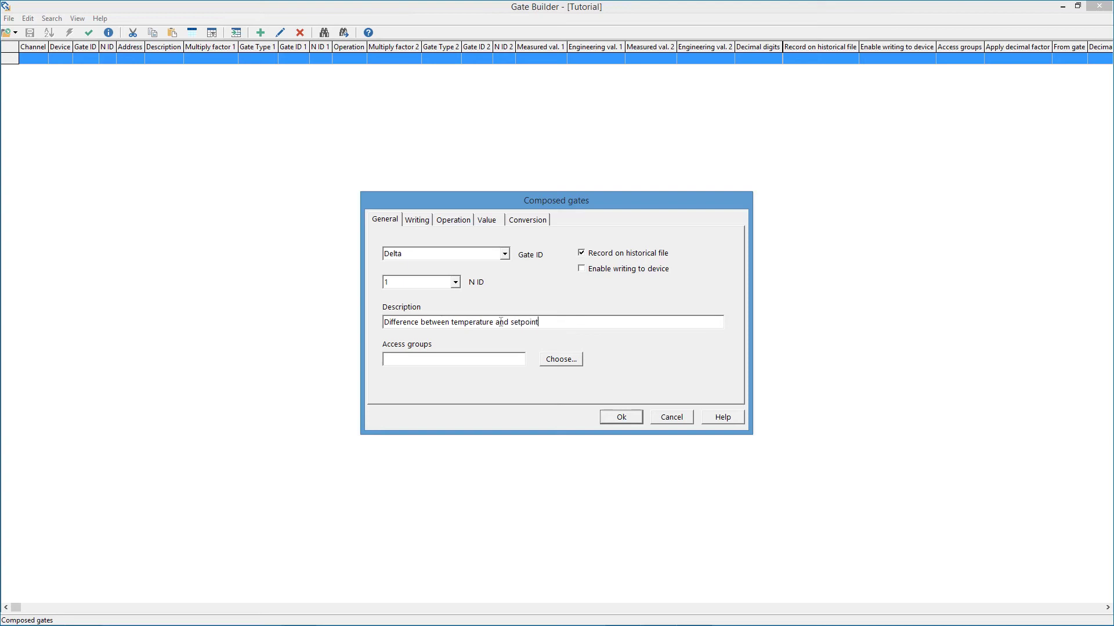
Set the Delta gate's first operand to the numeric gate Setpoint with multiply factor 1, and choose the subtraction operator
left_click(424, 220)
left_click(454, 220)
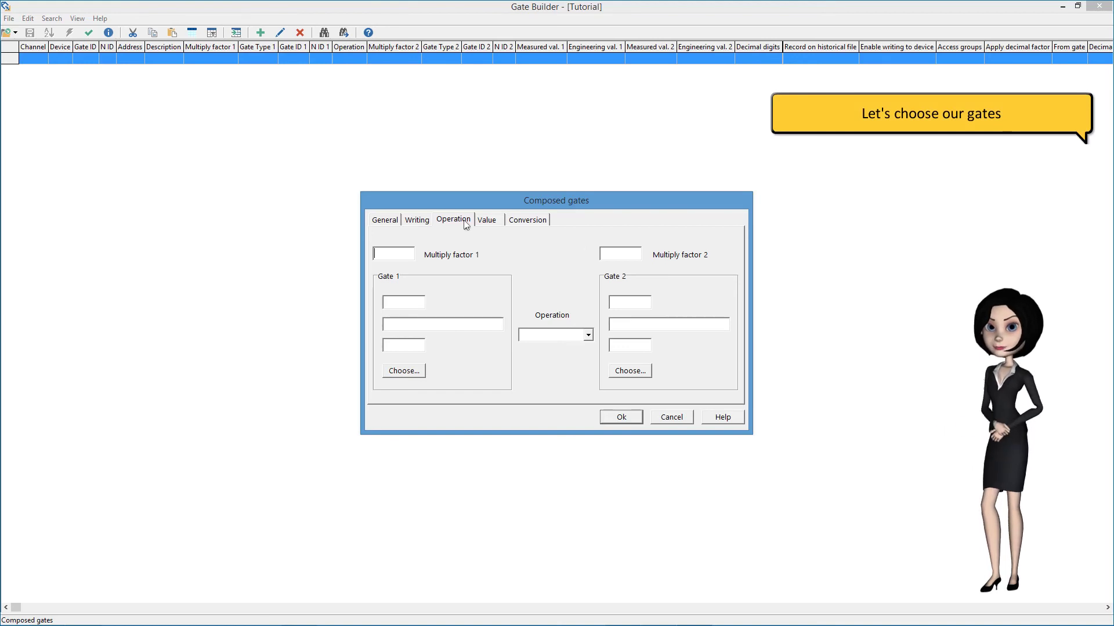
left_click(404, 370)
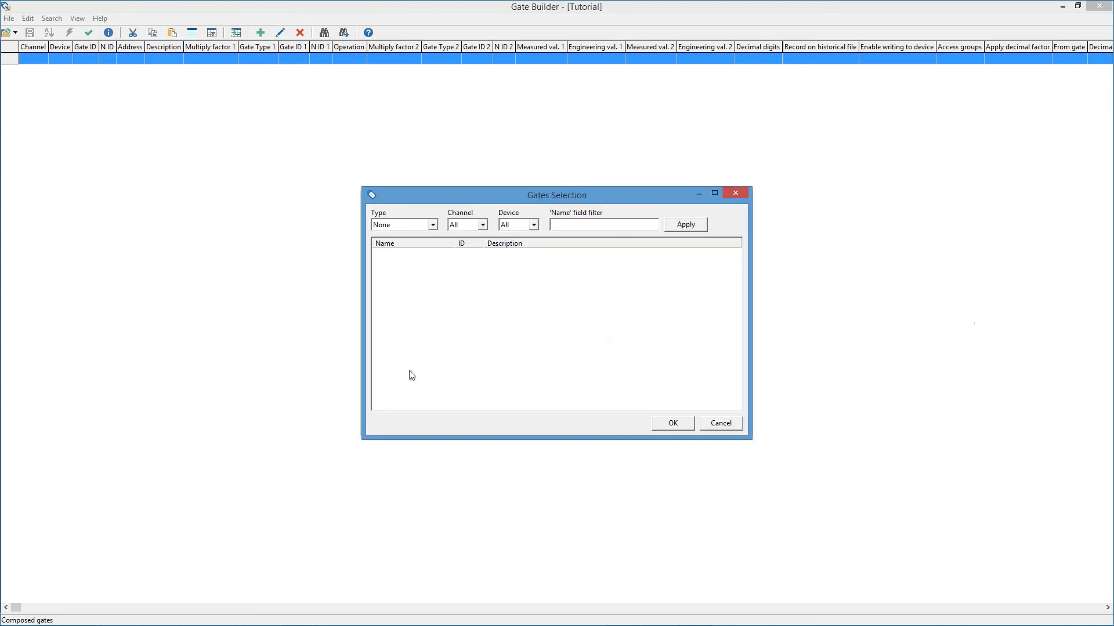
left_click(434, 226)
left_click(422, 245)
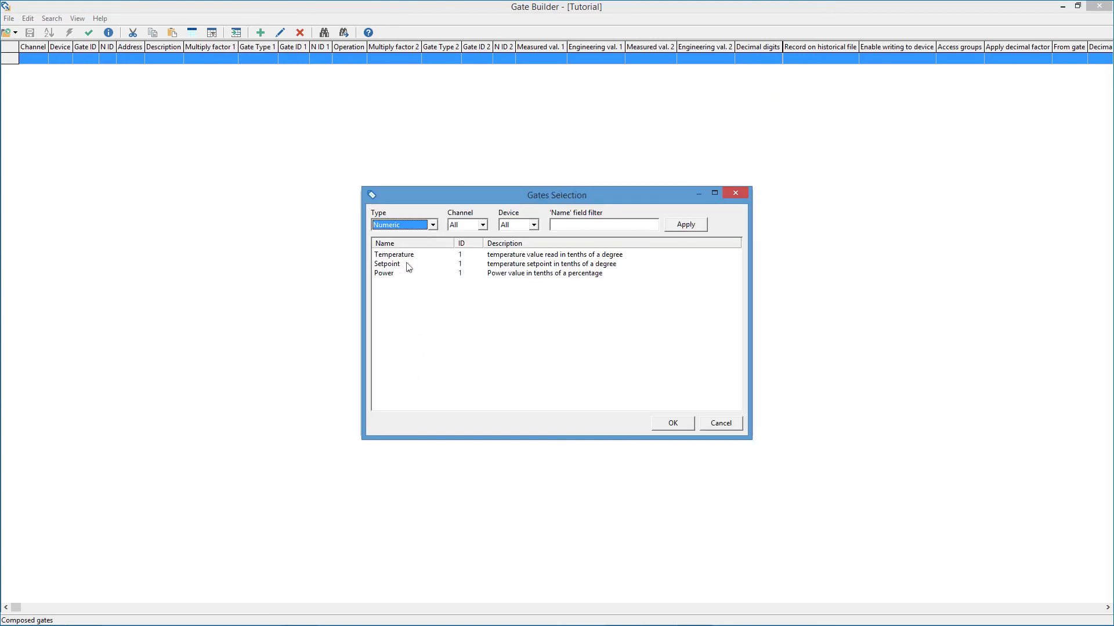
left_click(409, 265)
double_click(409, 266)
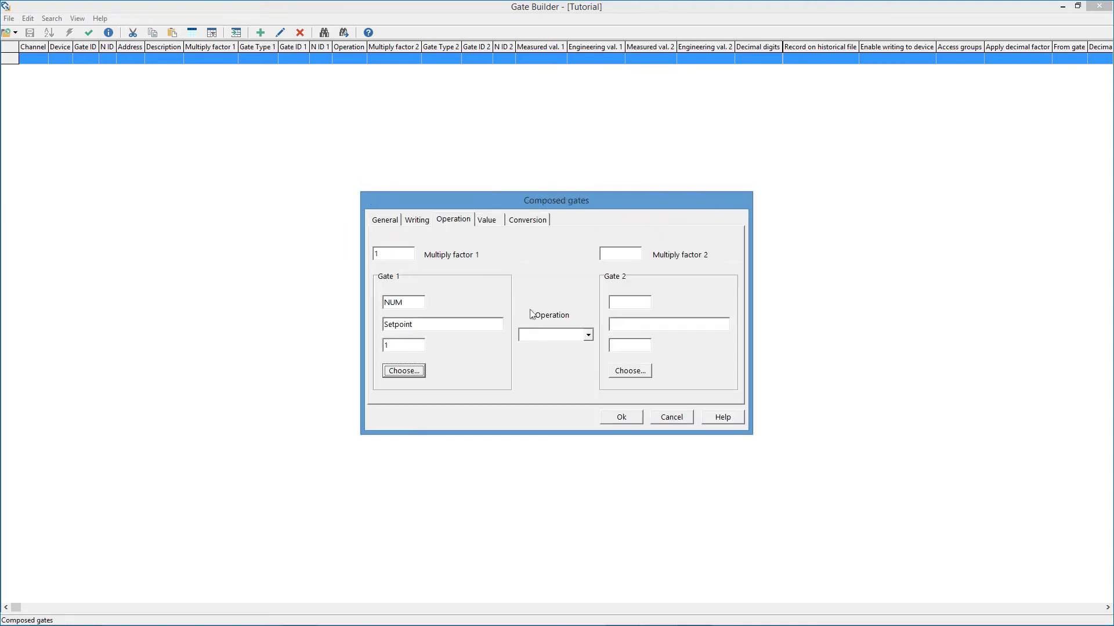
left_click(588, 334)
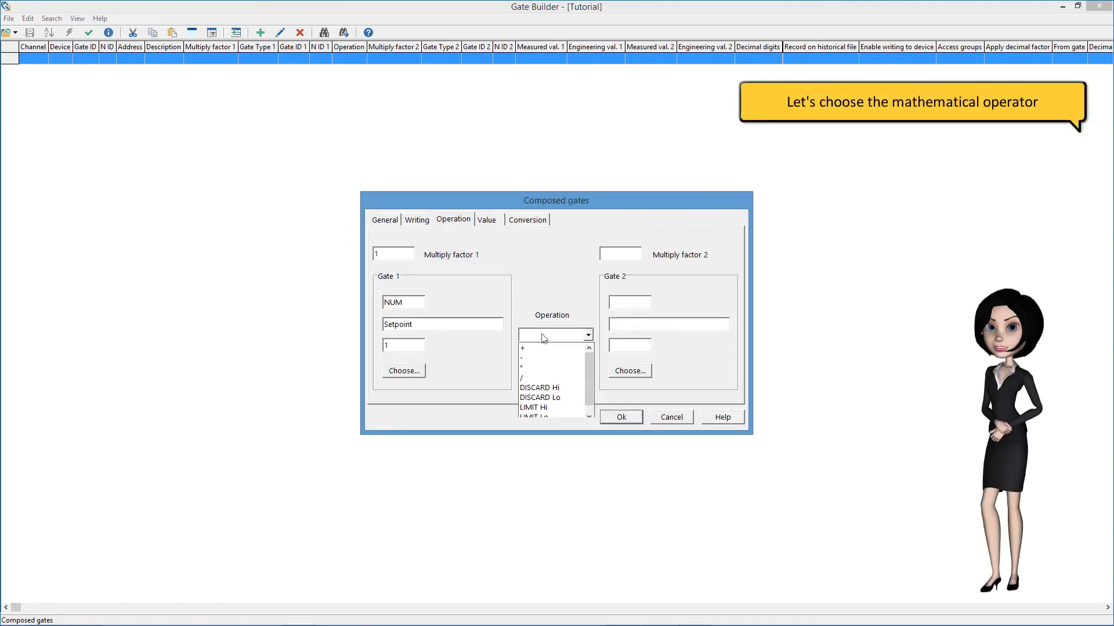
left_click(563, 357)
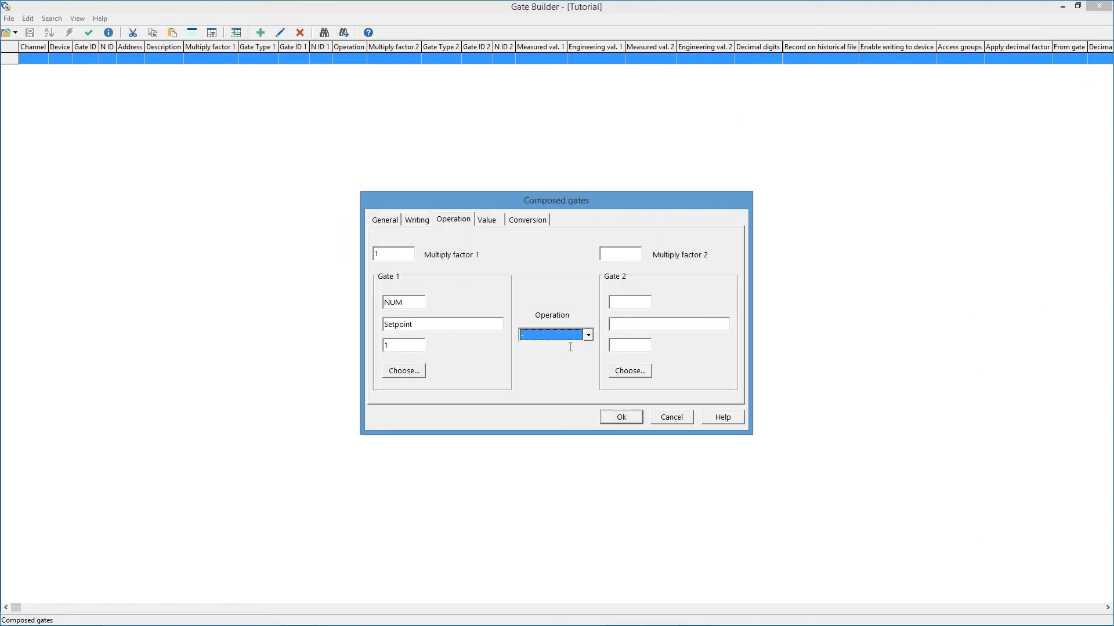
Set the Delta gate's second operand to the numeric gate Temperature with multiply factor 2 set to 1
left_click(635, 255)
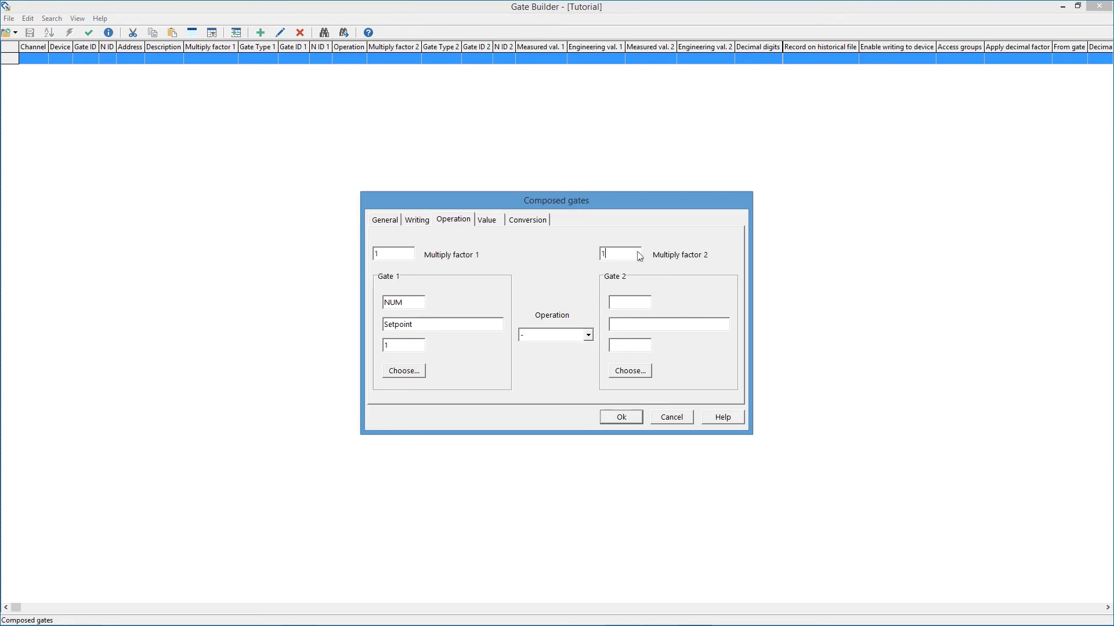
left_click(631, 371)
left_click(433, 225)
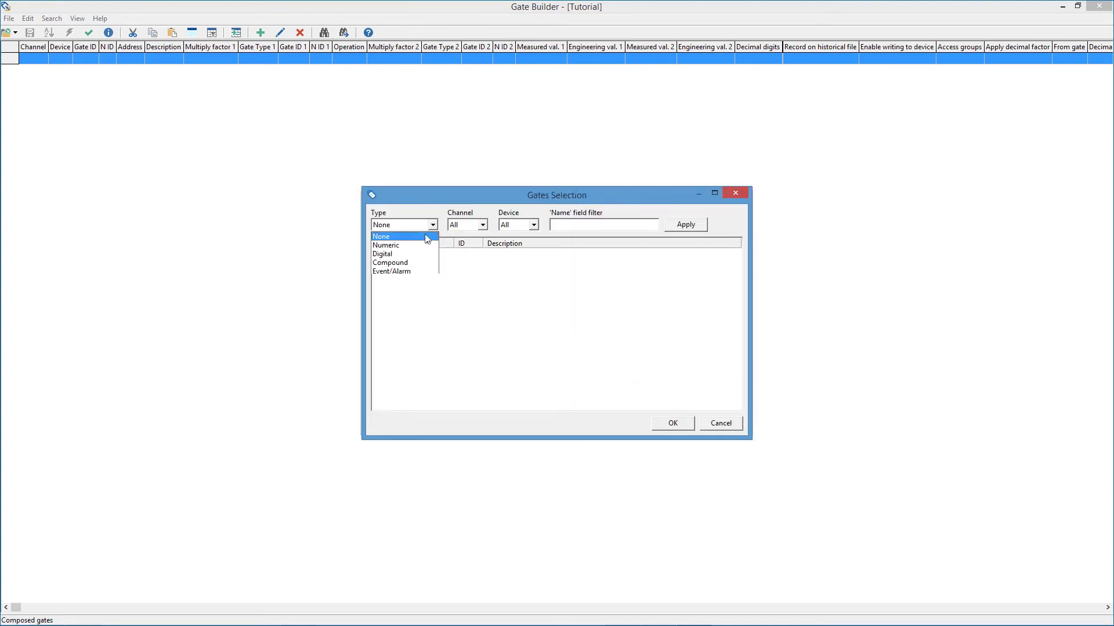
left_click(419, 246)
left_click(405, 255)
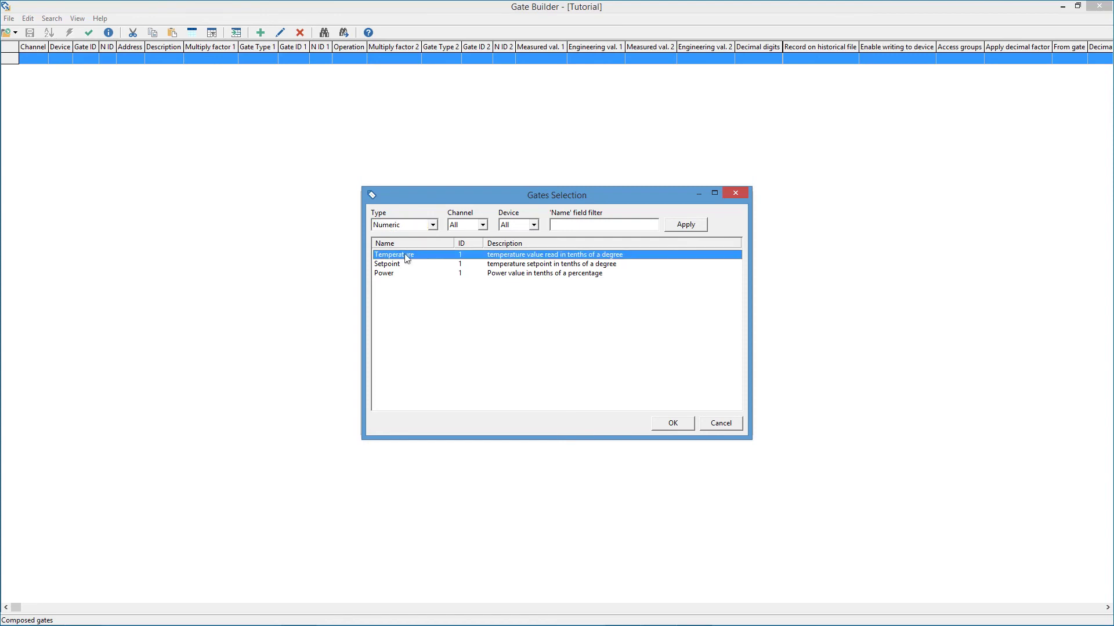
double_click(406, 256)
Accept the Delta gate with its default value and conversion settings, then save and close the compound gates table
left_click(488, 224)
left_click(533, 227)
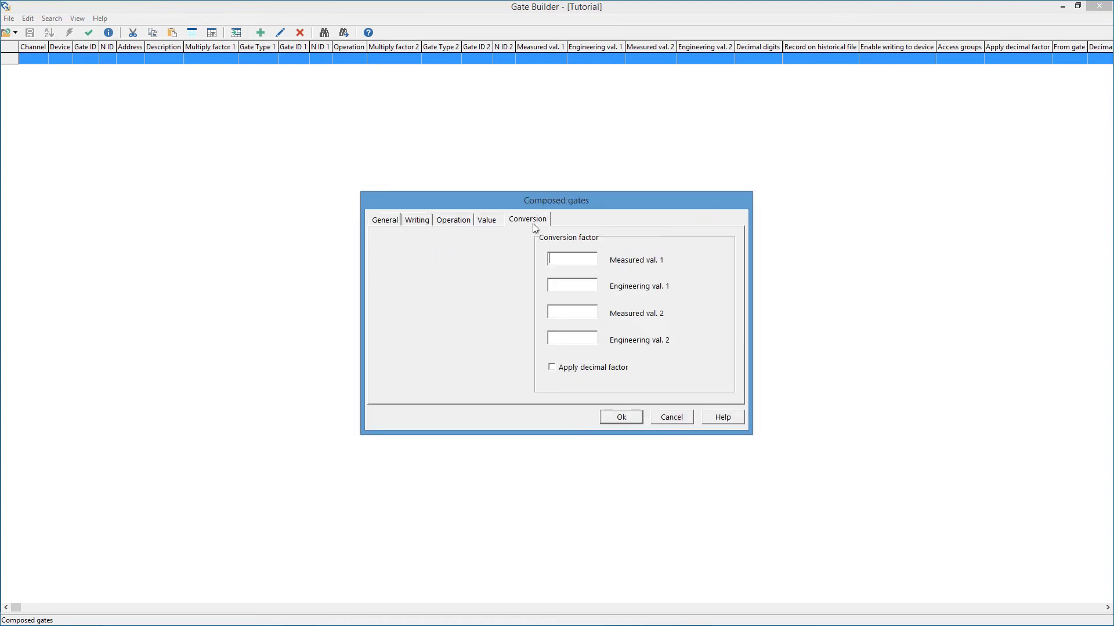
left_click(633, 418)
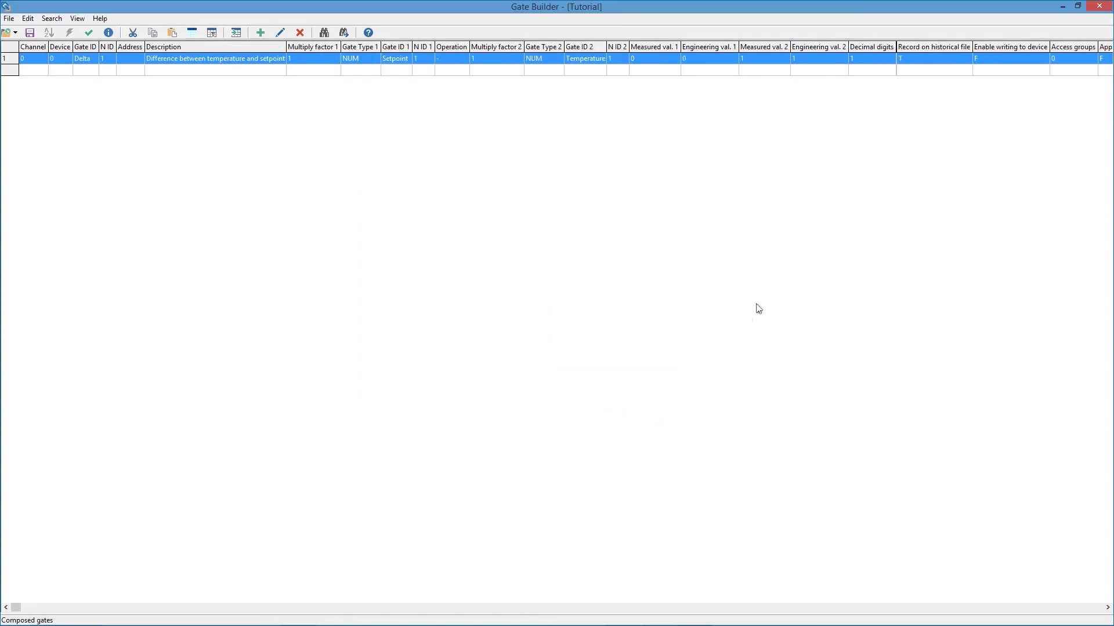
left_click(1102, 6)
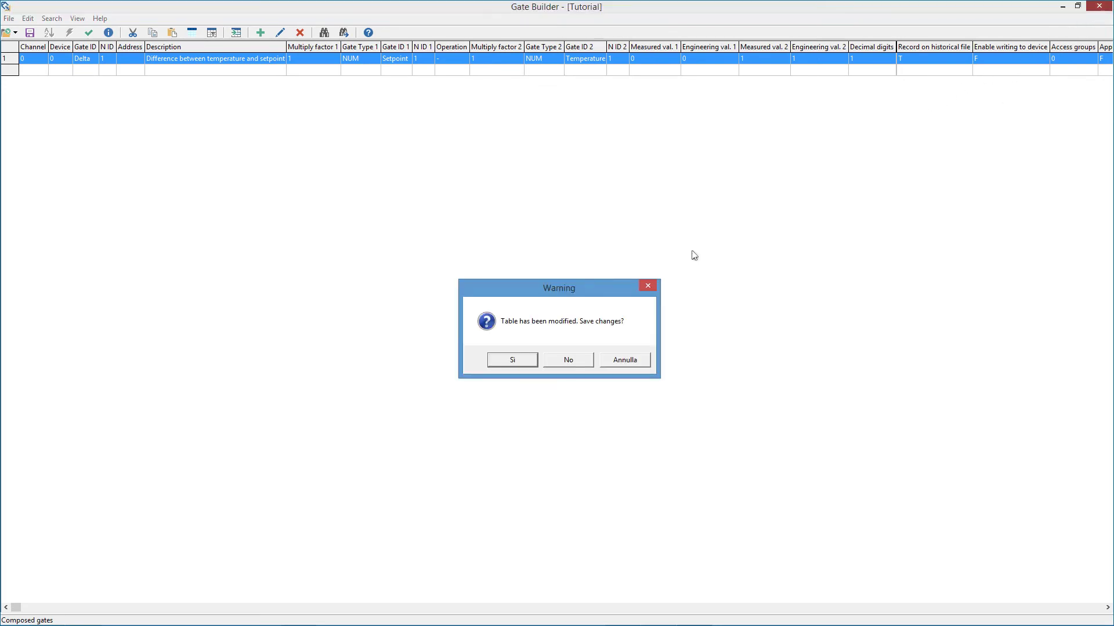
left_click(512, 360)
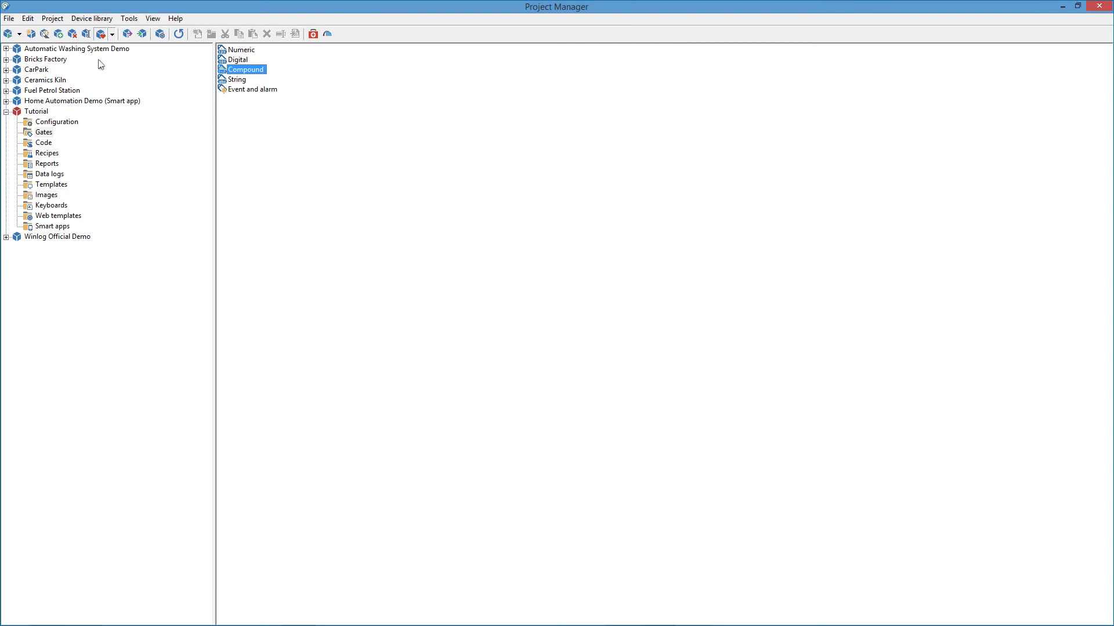
Run the Tutorial project and open its system status window
left_click(55, 21)
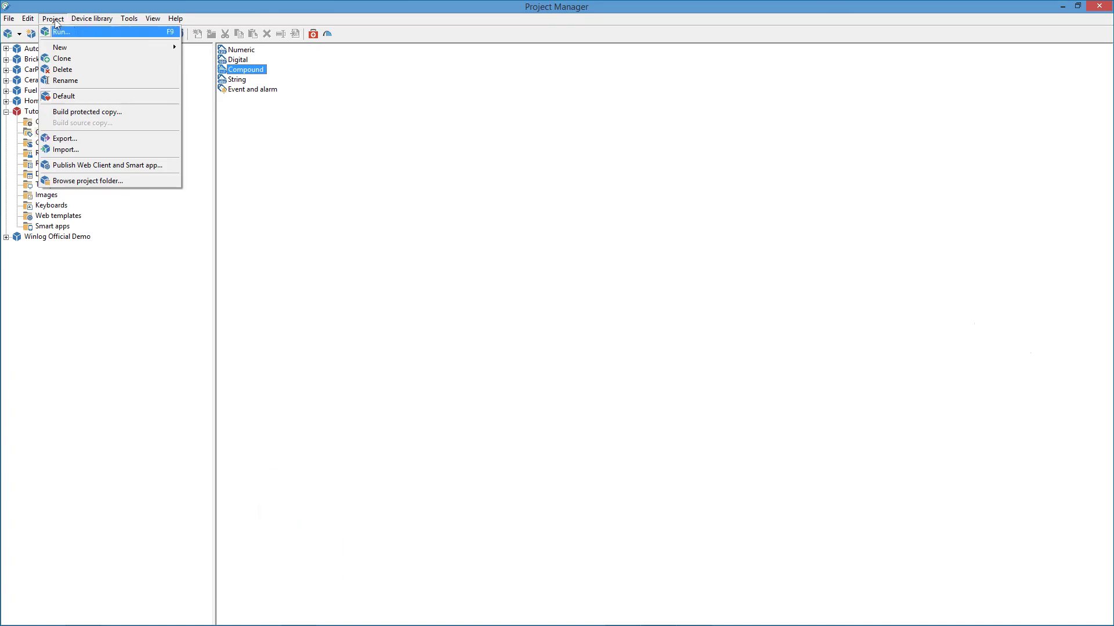
left_click(90, 29)
left_click(87, 21)
mouse_move(117, 46)
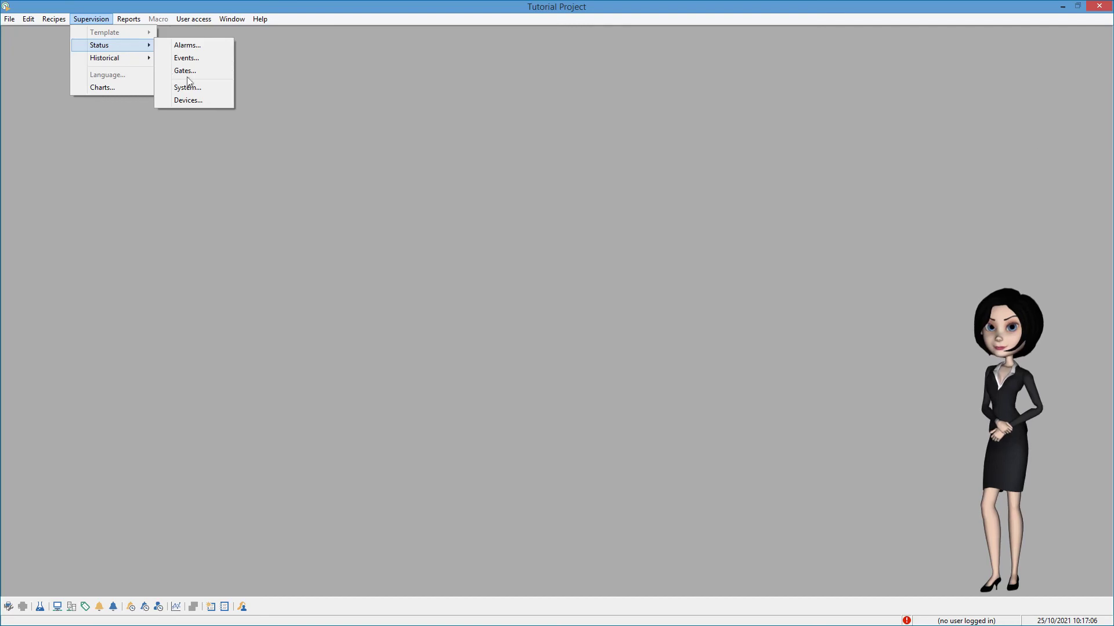
left_click(214, 88)
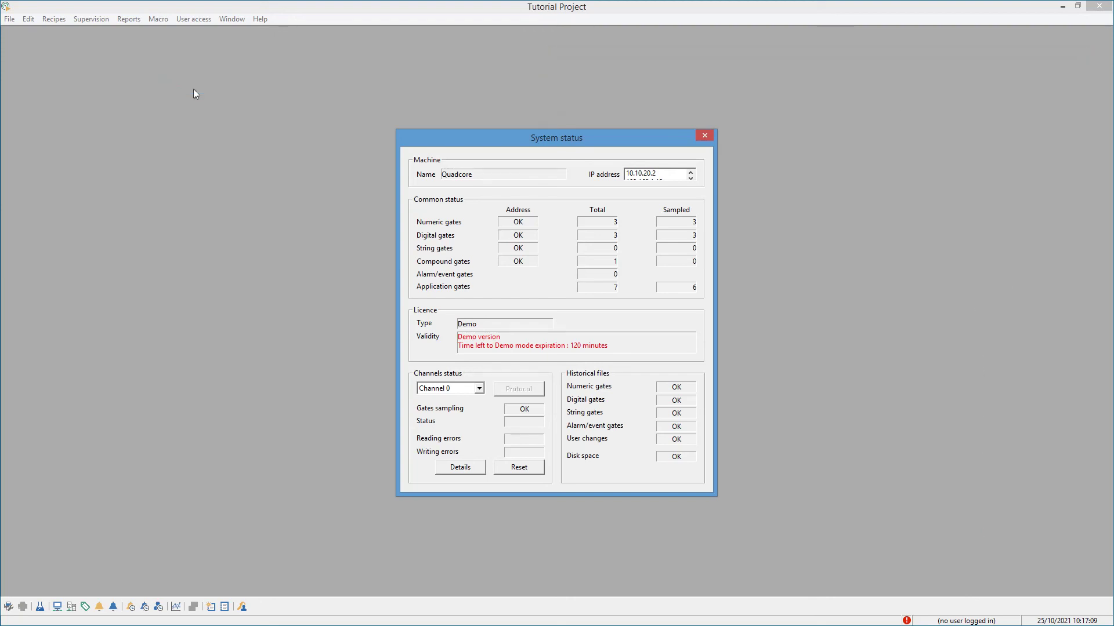
Check the status of Channel 1 in the system status window, then close the window
left_click(479, 388)
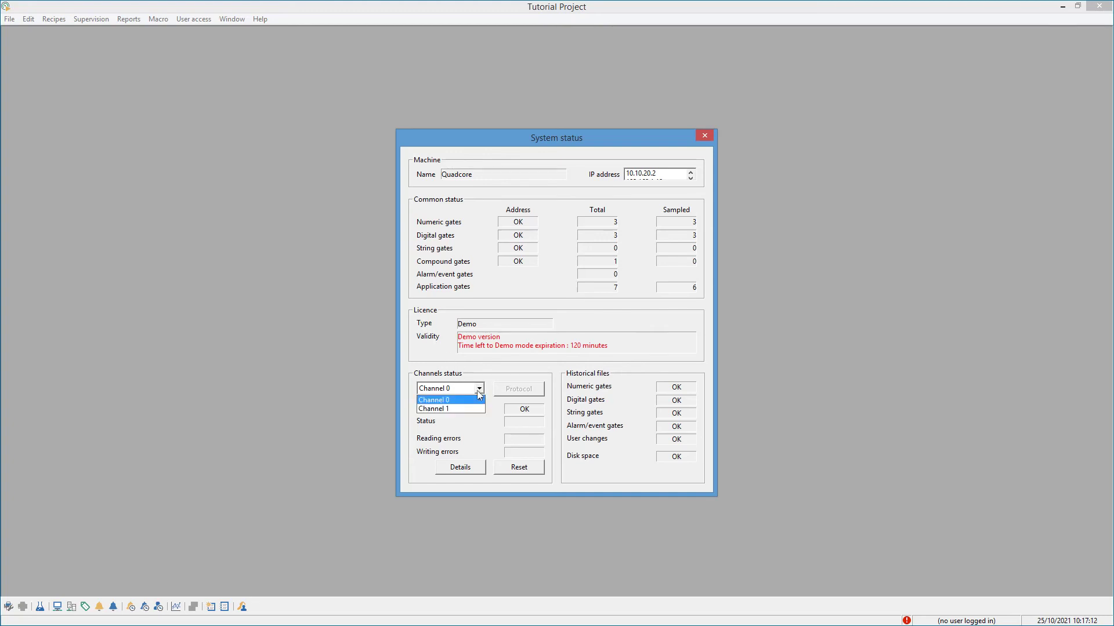
left_click(468, 406)
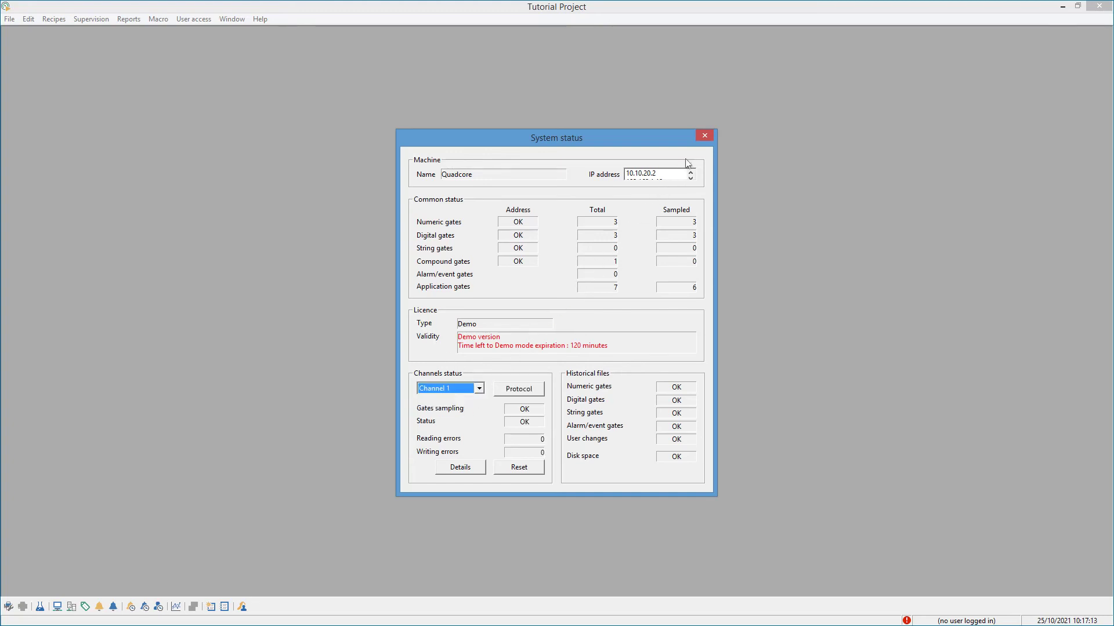
left_click(704, 135)
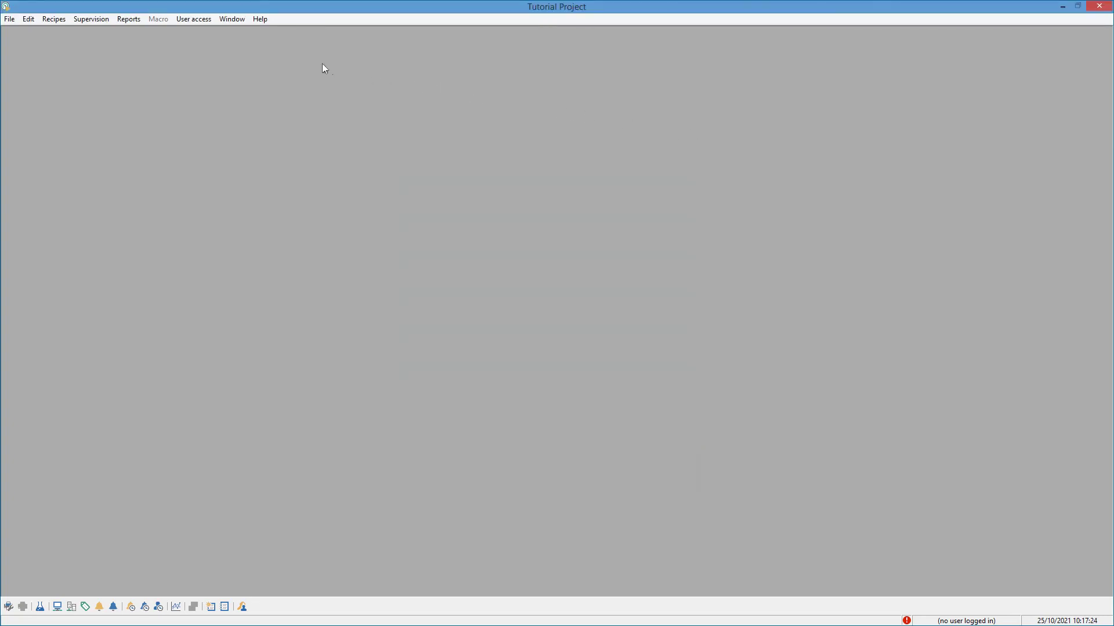
Open the gates status window and display the values of the numeric gates
left_click(99, 21)
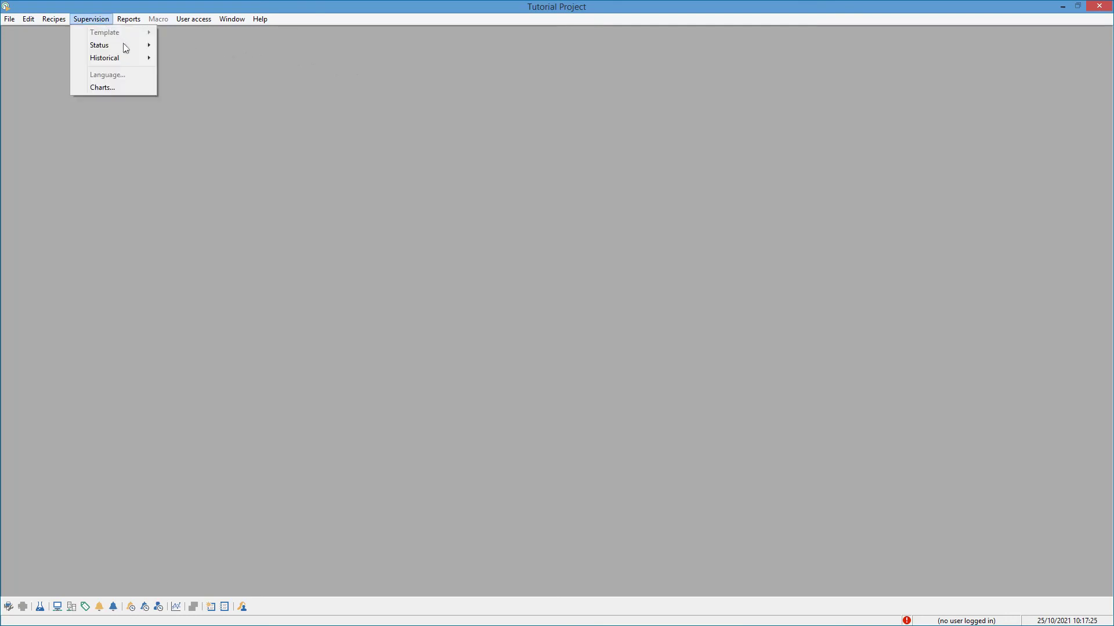
mouse_move(117, 44)
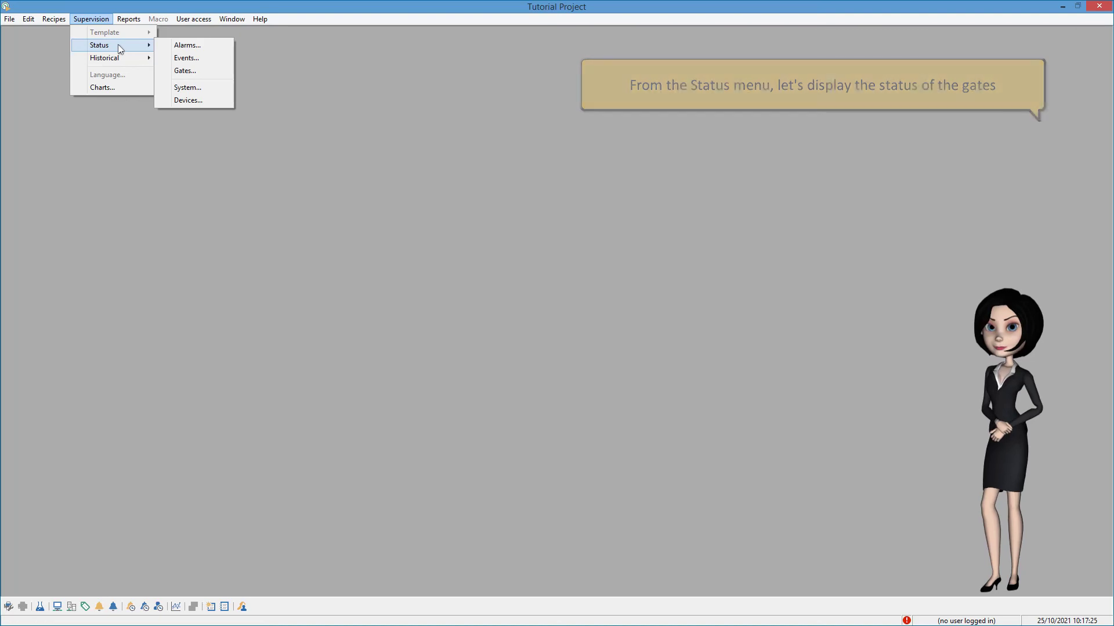
left_click(184, 71)
left_click(65, 67)
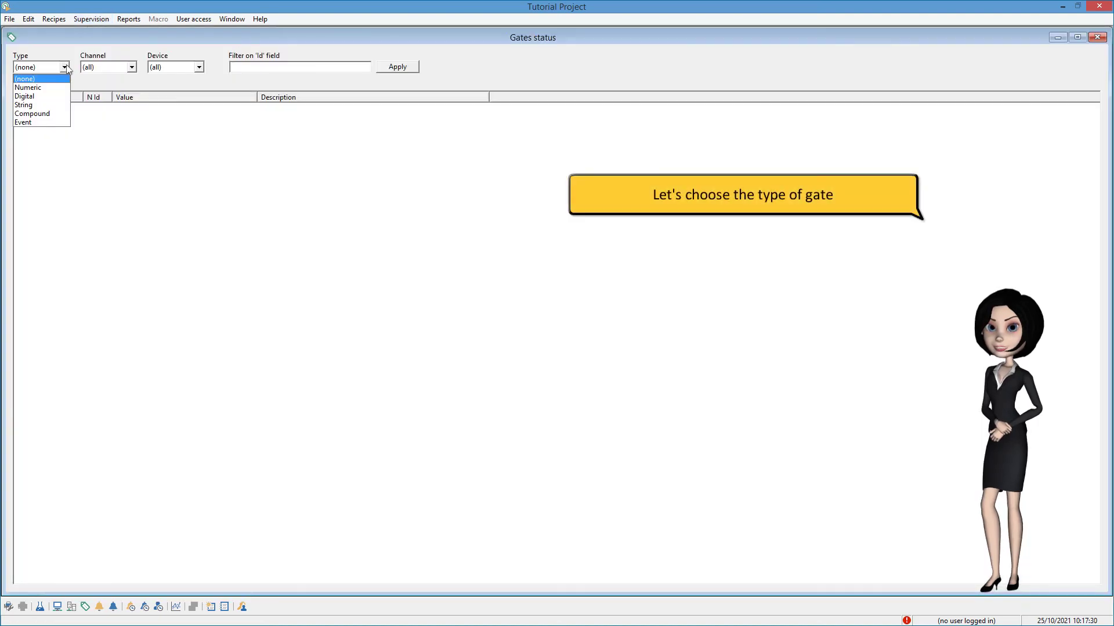
left_click(53, 87)
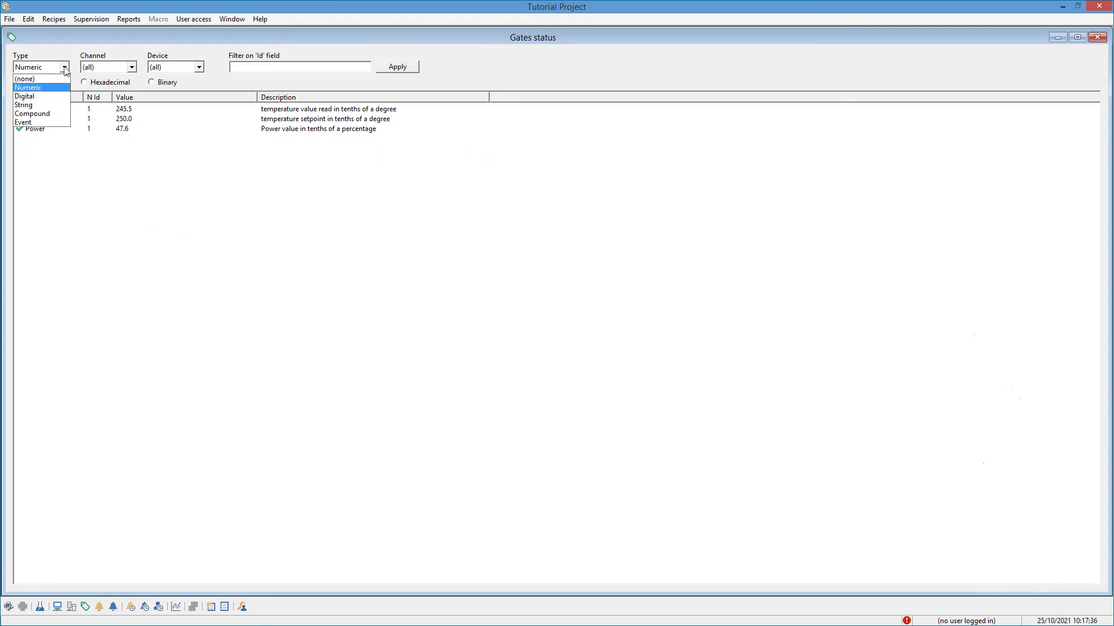
Check the digital gates' values, then those of the compound gates
left_click(55, 88)
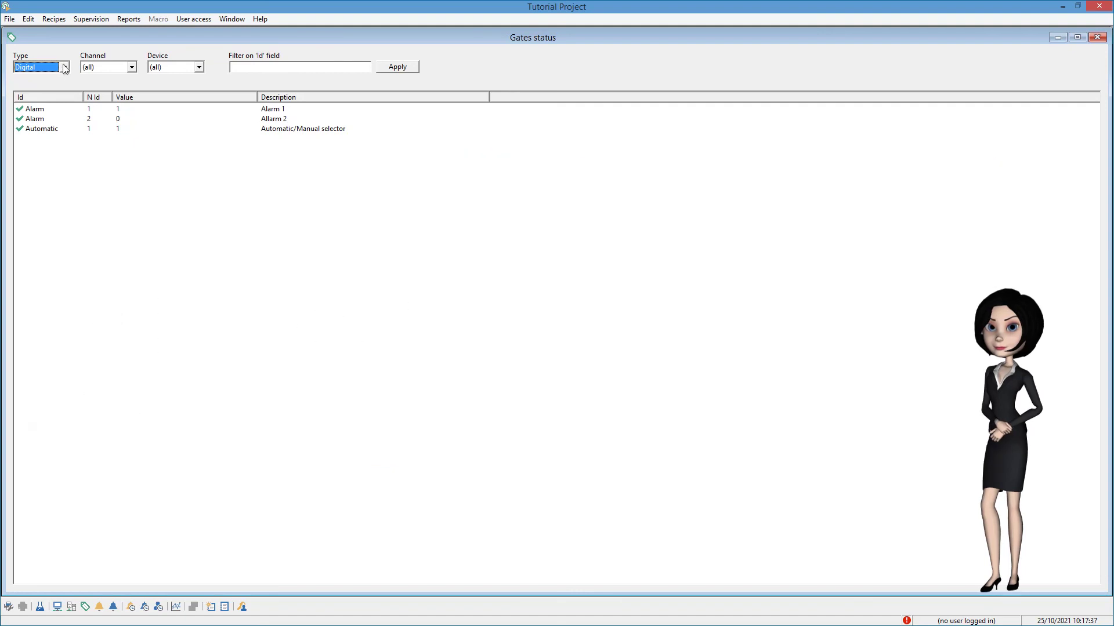
left_click(65, 67)
left_click(56, 116)
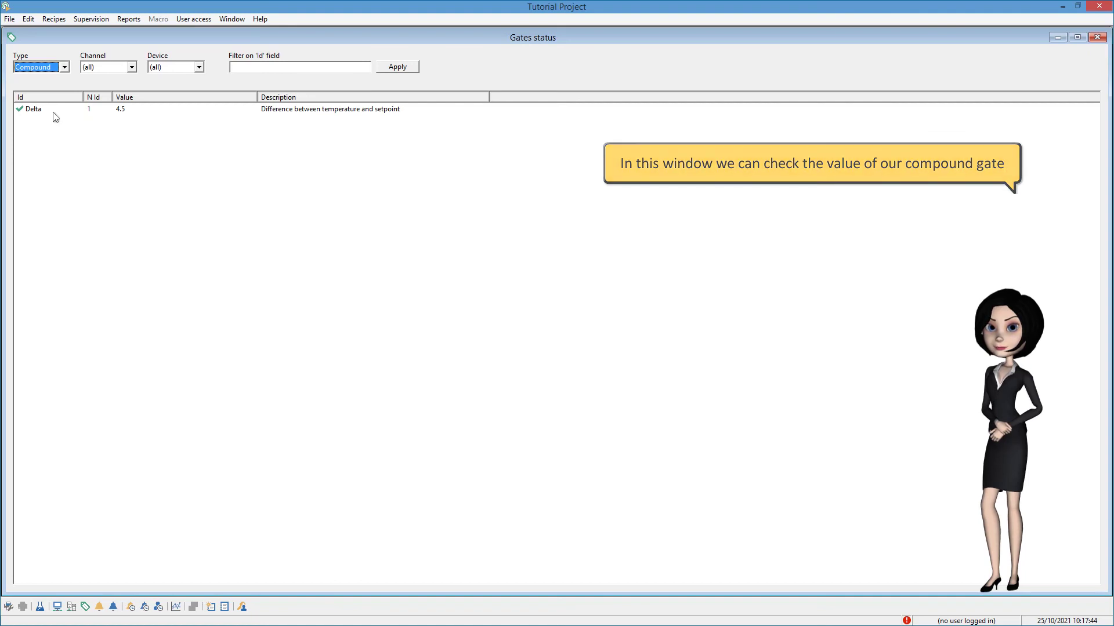
Display the status of the string gates, then exit the running project and confirm the exit
left_click(65, 67)
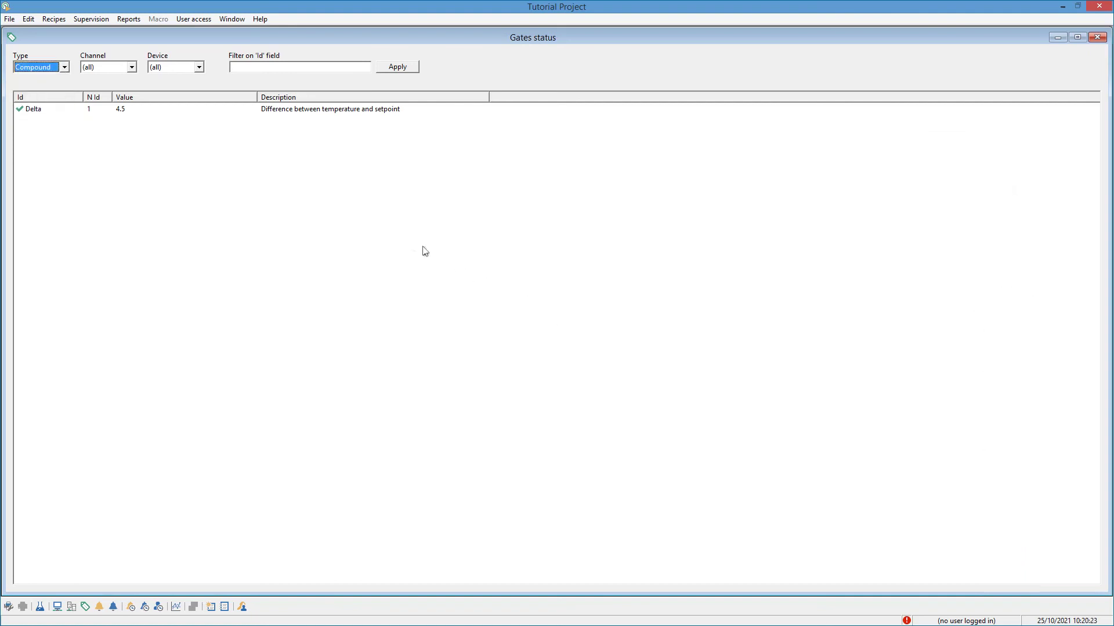
left_click(64, 67)
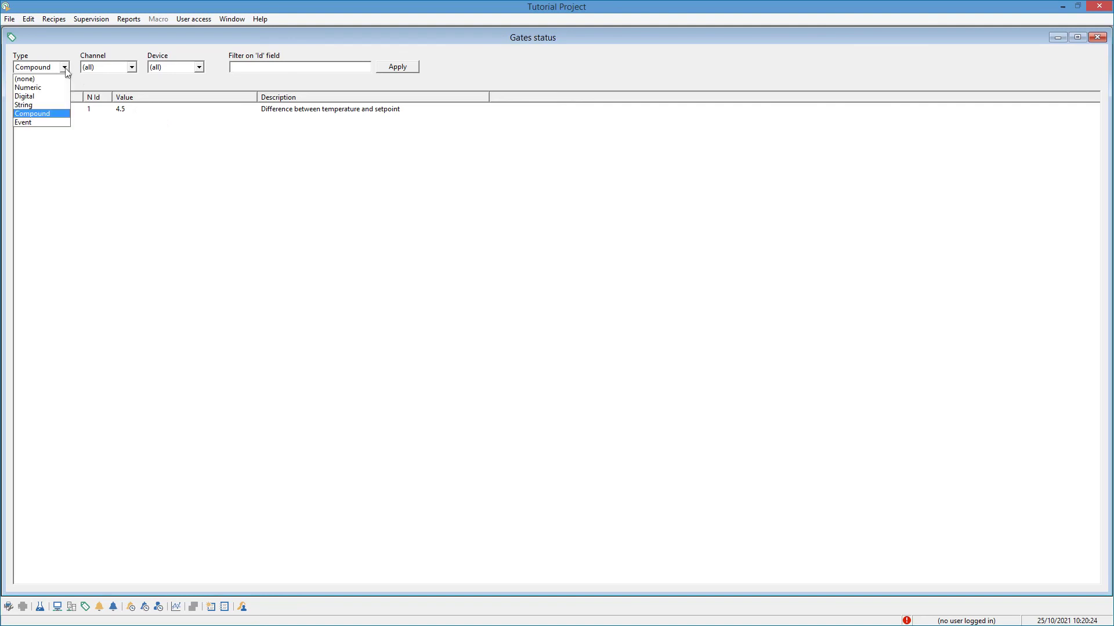
left_click(42, 107)
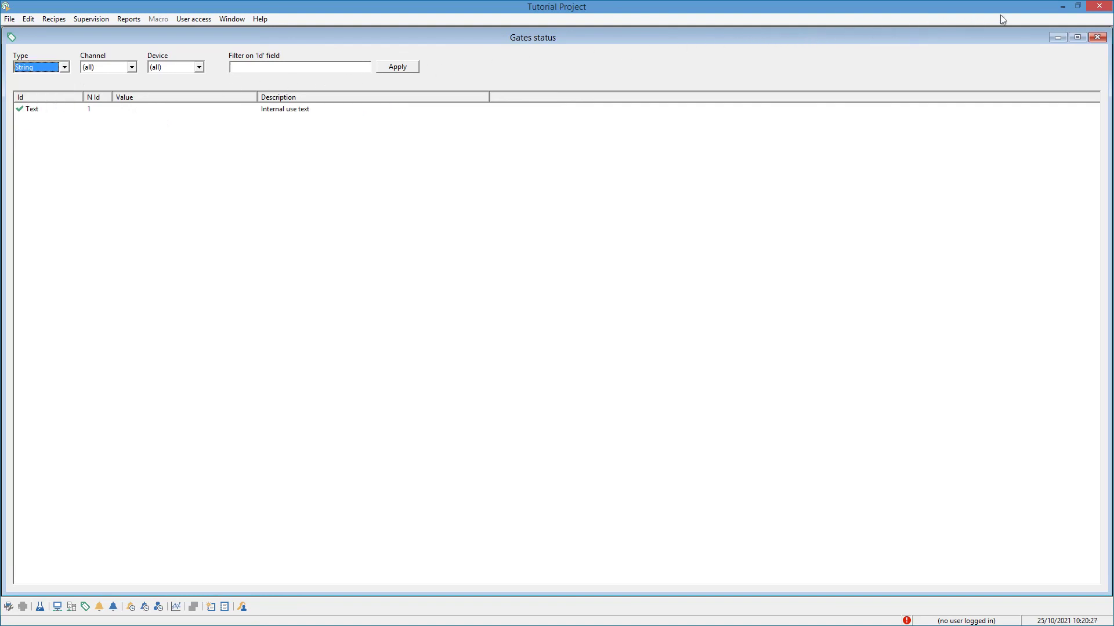
left_click(1106, 9)
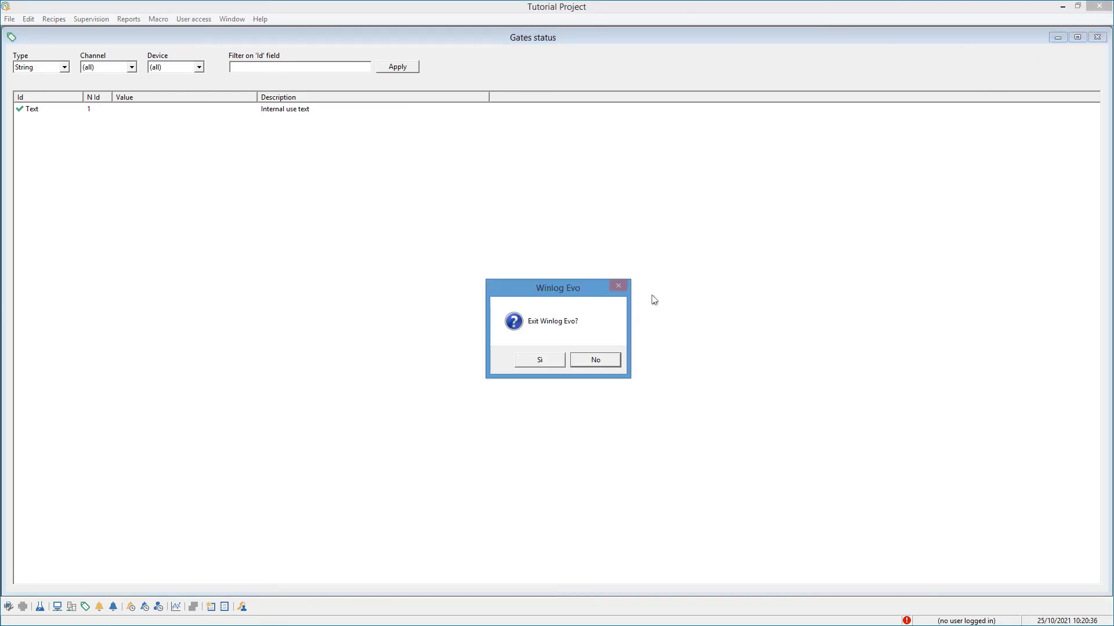
left_click(552, 361)
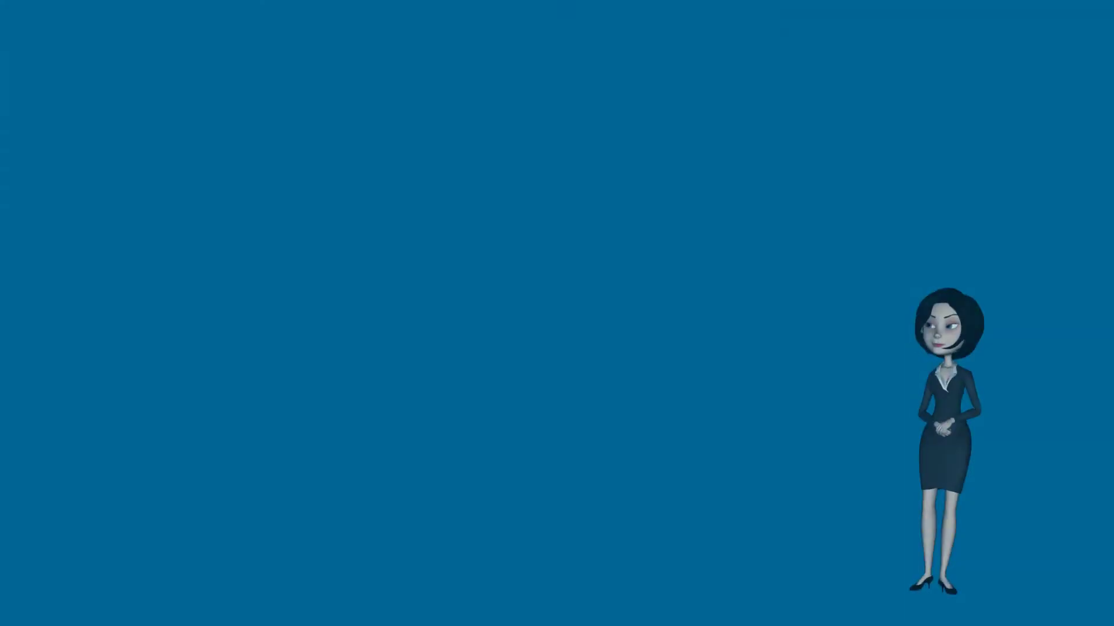